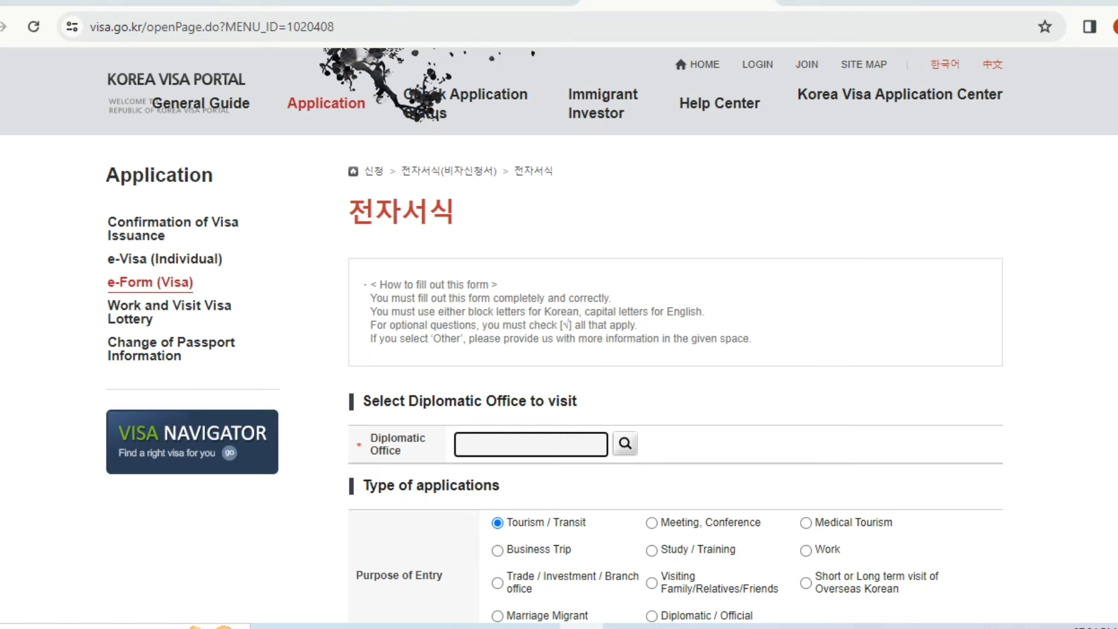
Step: Read the instructions on how to fill out the visa e-Form, including completeness and the use of capital letters
scroll(558, 349, down, 2)
scroll(559, 349, up, 2)
drag(370, 298, 611, 298)
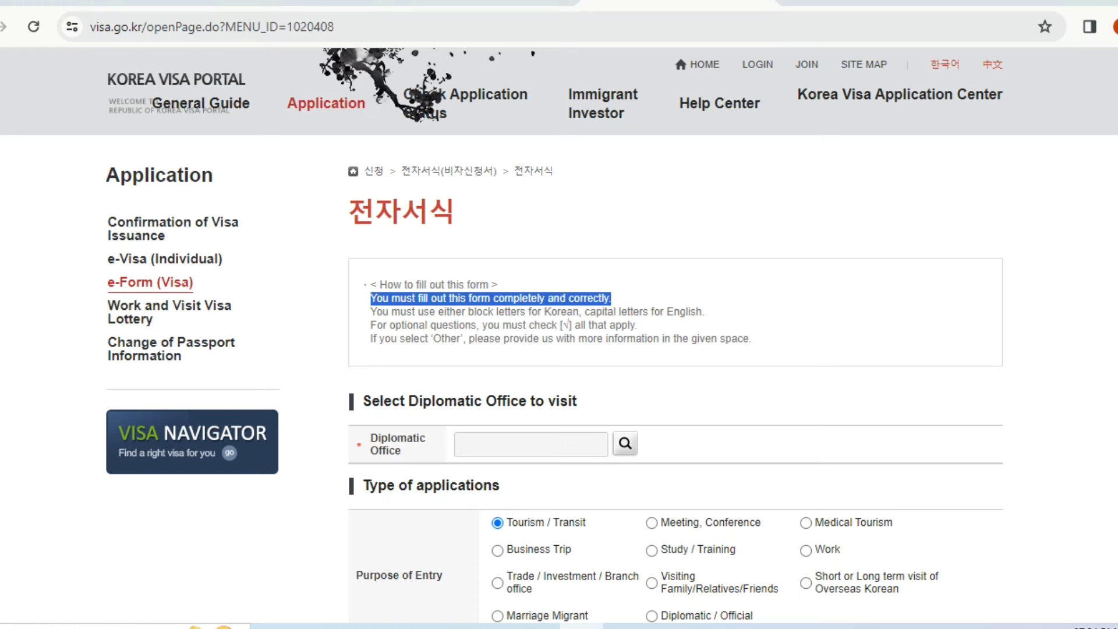
click(404, 310)
drag(612, 298, 493, 298)
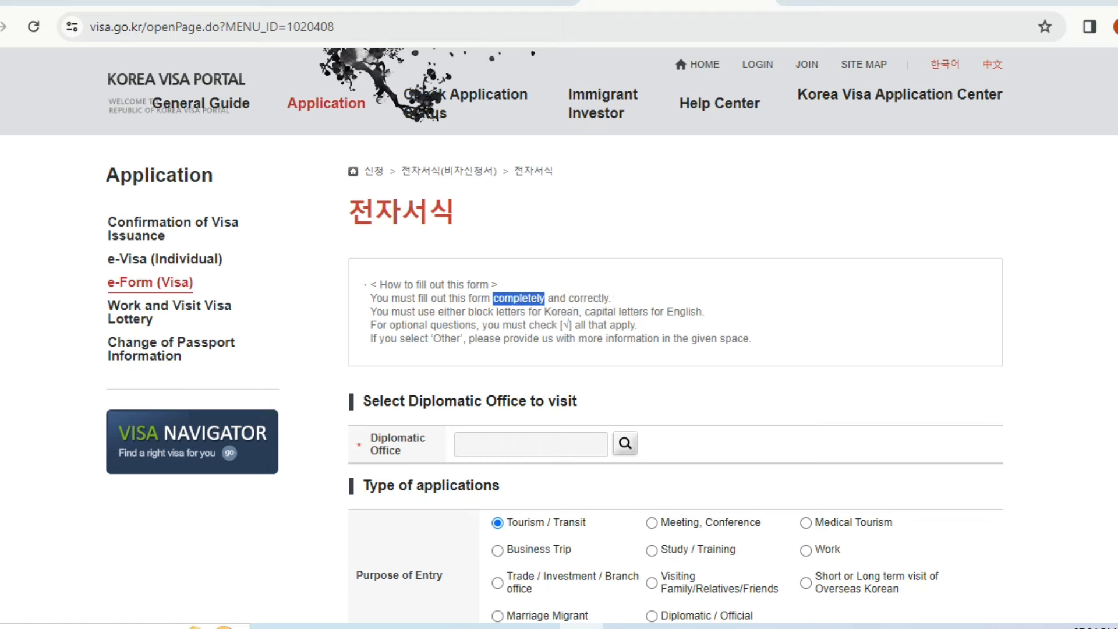
drag(612, 298, 370, 298)
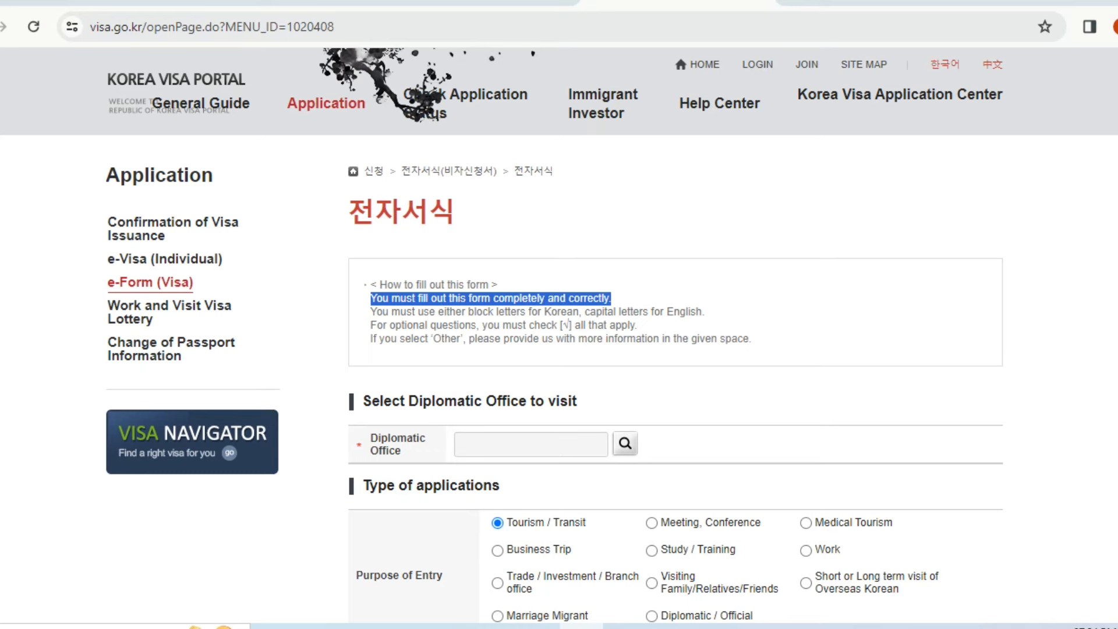
drag(705, 312, 585, 311)
click(585, 311)
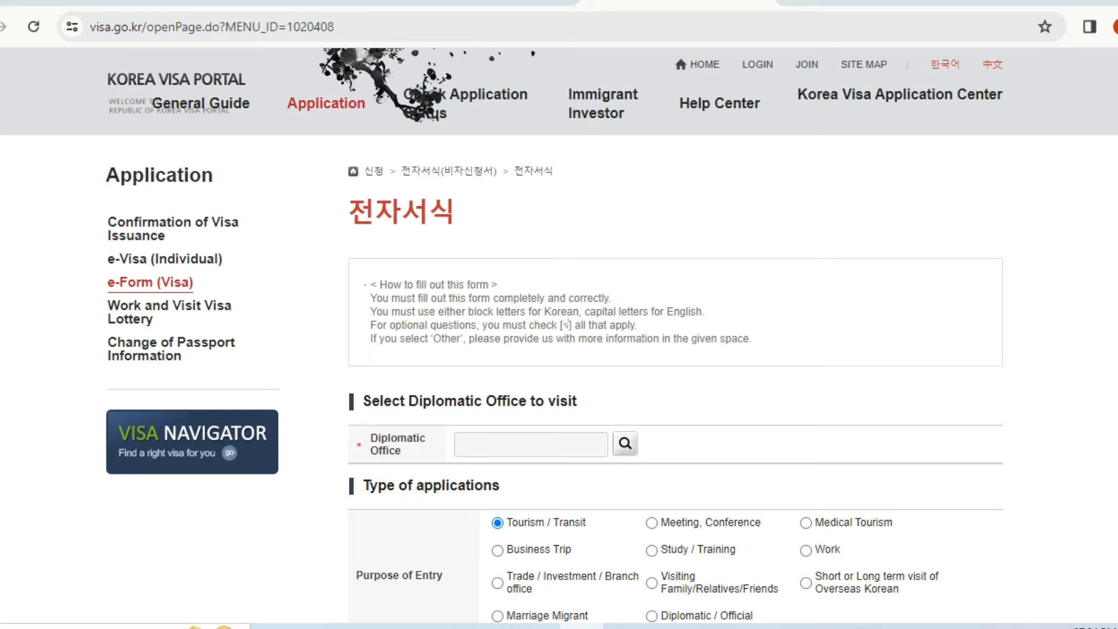
Step: Examine the diplomatic office, purpose of entry, status of stay and inviting company questions
scroll(558, 336, down, 1)
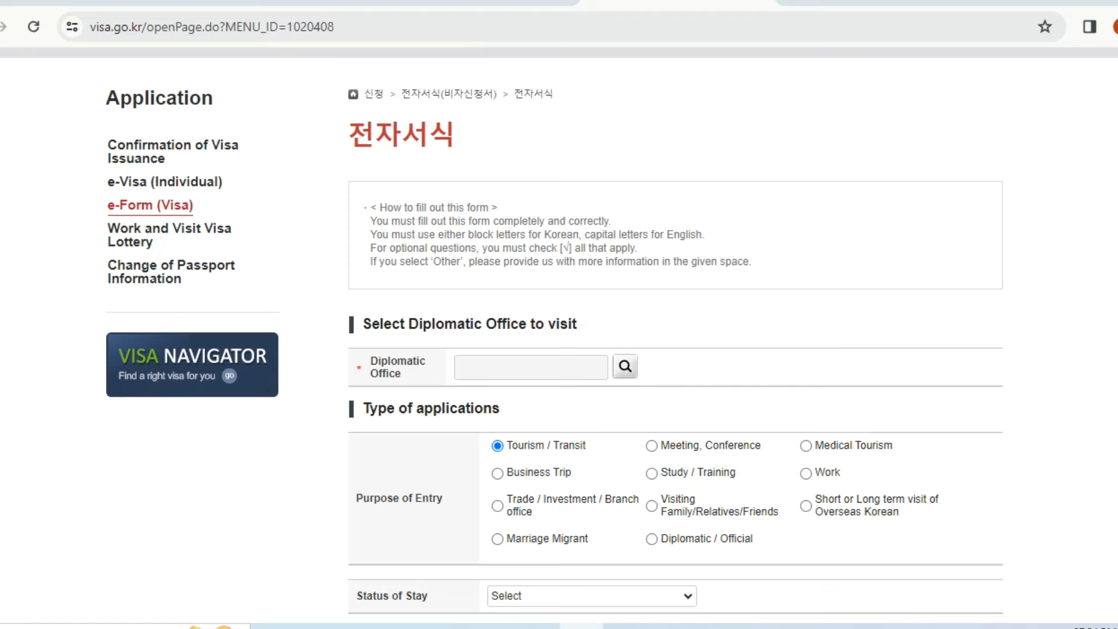
scroll(559, 335, down, 1)
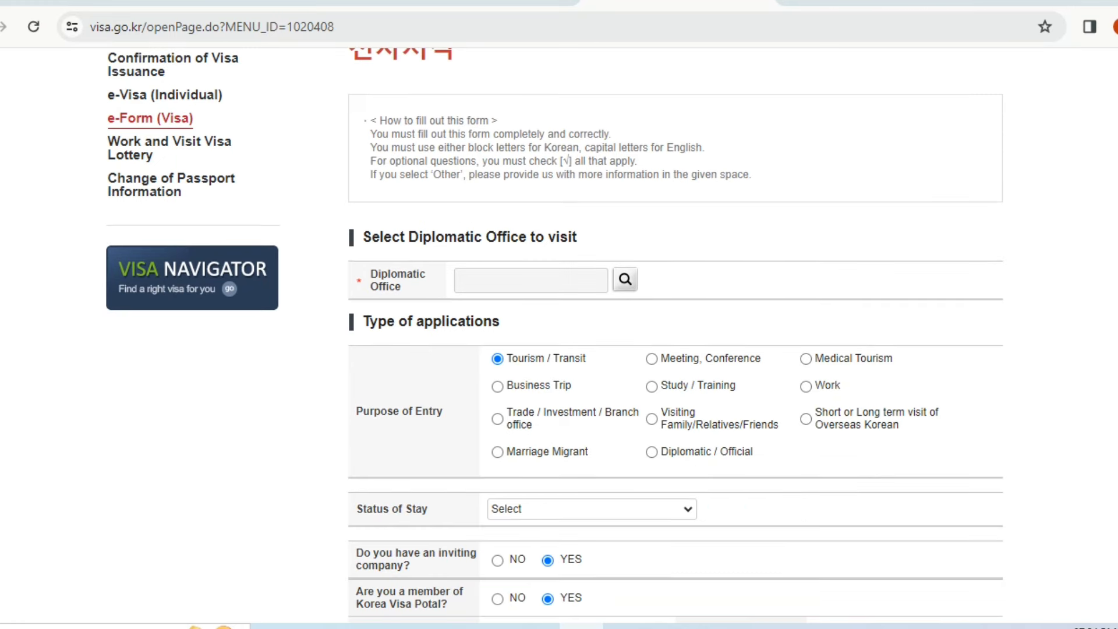
scroll(559, 335, down, 1)
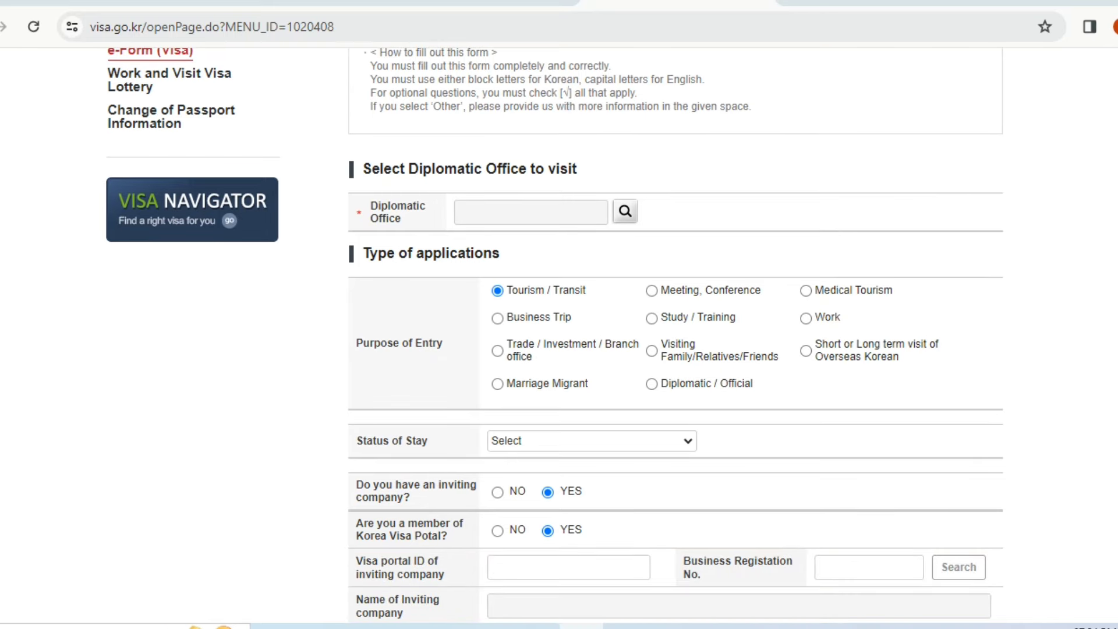
scroll(553, 335, up, 1)
scroll(553, 335, down, 2)
scroll(553, 335, up, 1)
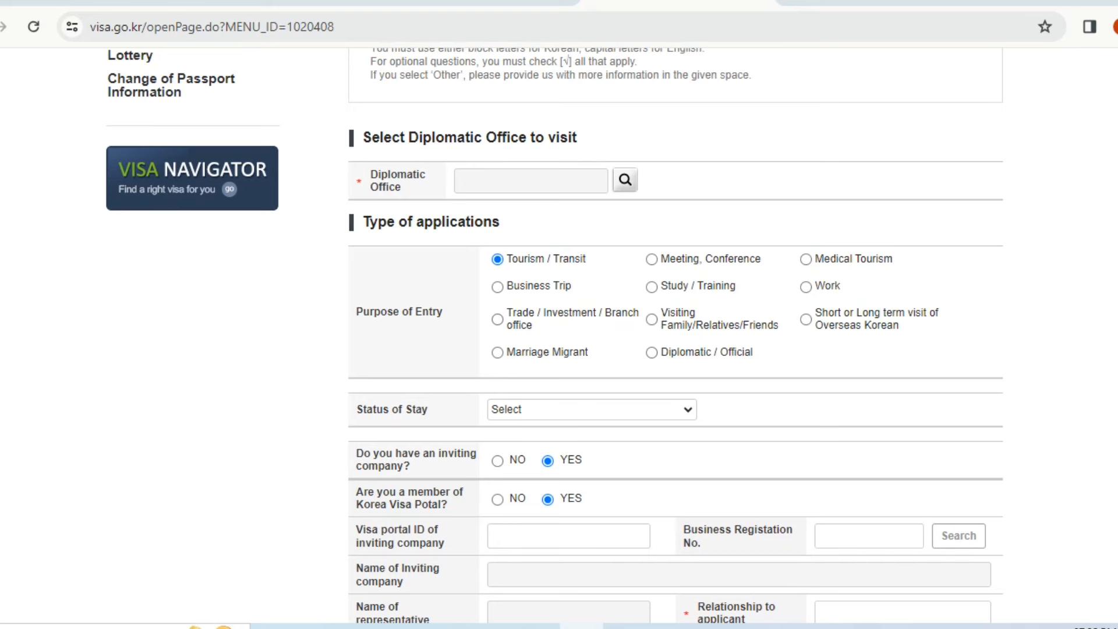
scroll(554, 335, down, 3)
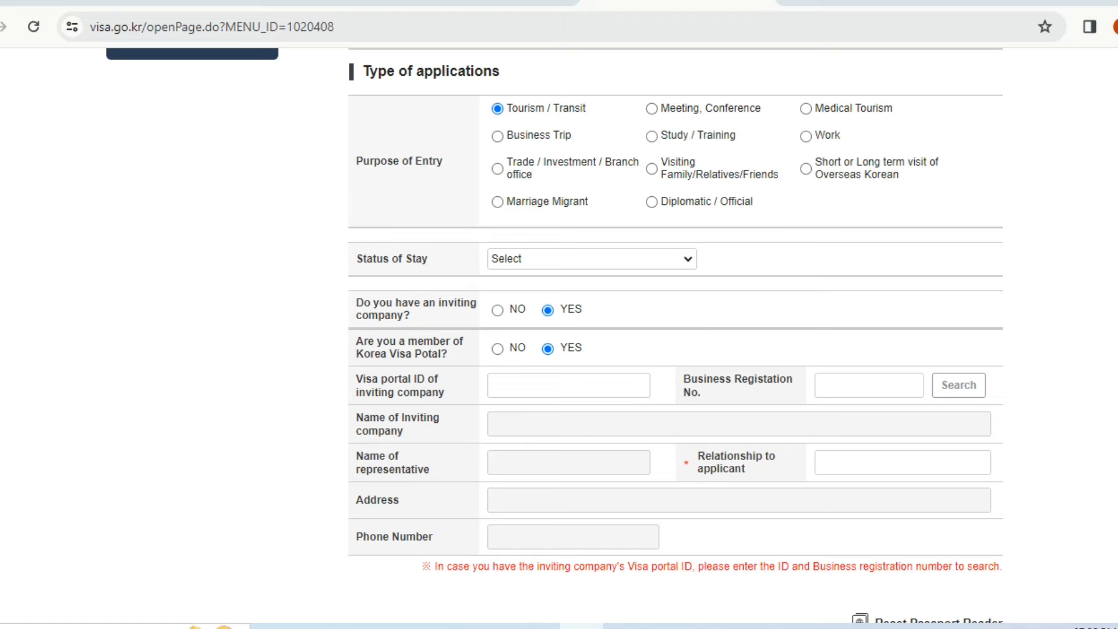
Step: Try Business Trip, Study / Training and Work as the purpose of entry, and return to Tourism / Transit
click(497, 136)
click(652, 137)
click(806, 136)
click(498, 109)
Step: Go through the status of stay options and choose B-2(Tourist/Transit)
click(591, 258)
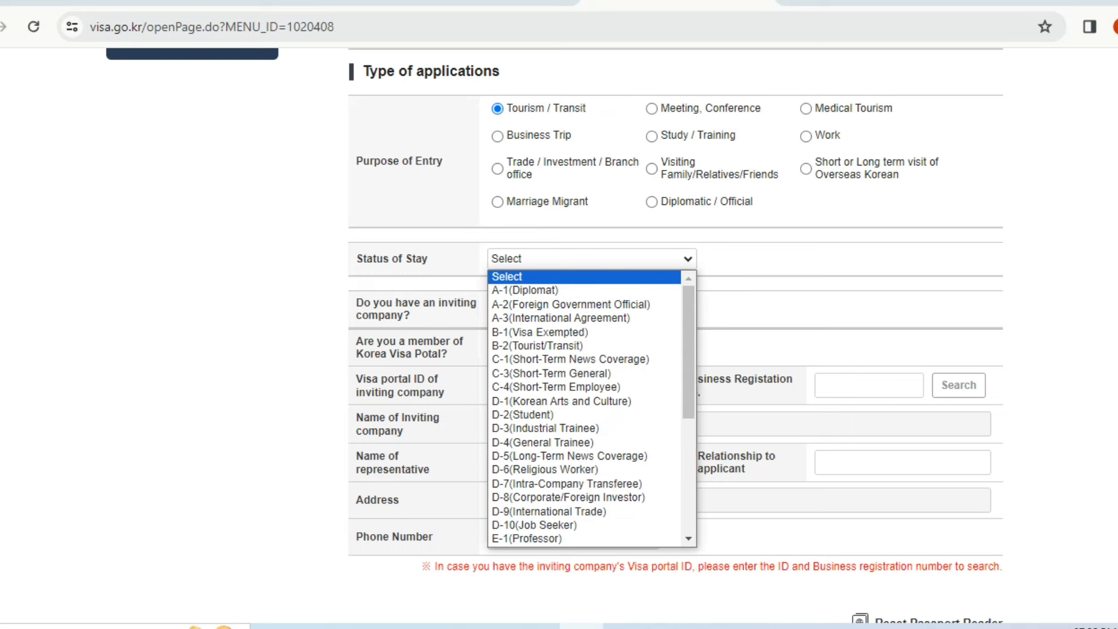
triple_click(391, 259)
click(591, 259)
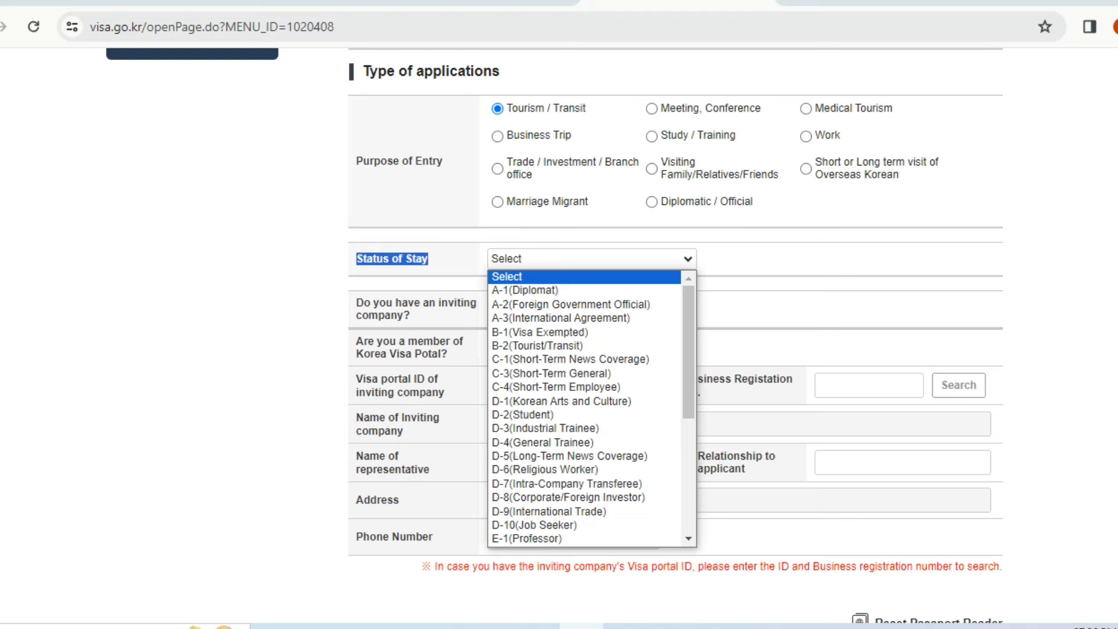
key(Down)
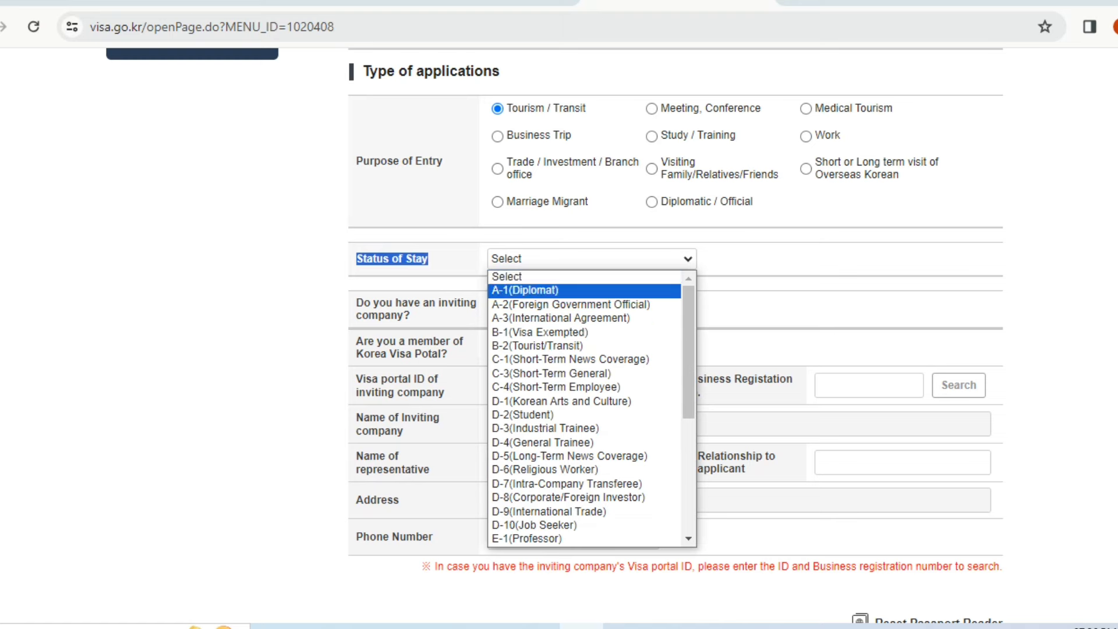
key(Down)
key(Down)
key(Down)
key(Down)
key(Down)
key(Down)
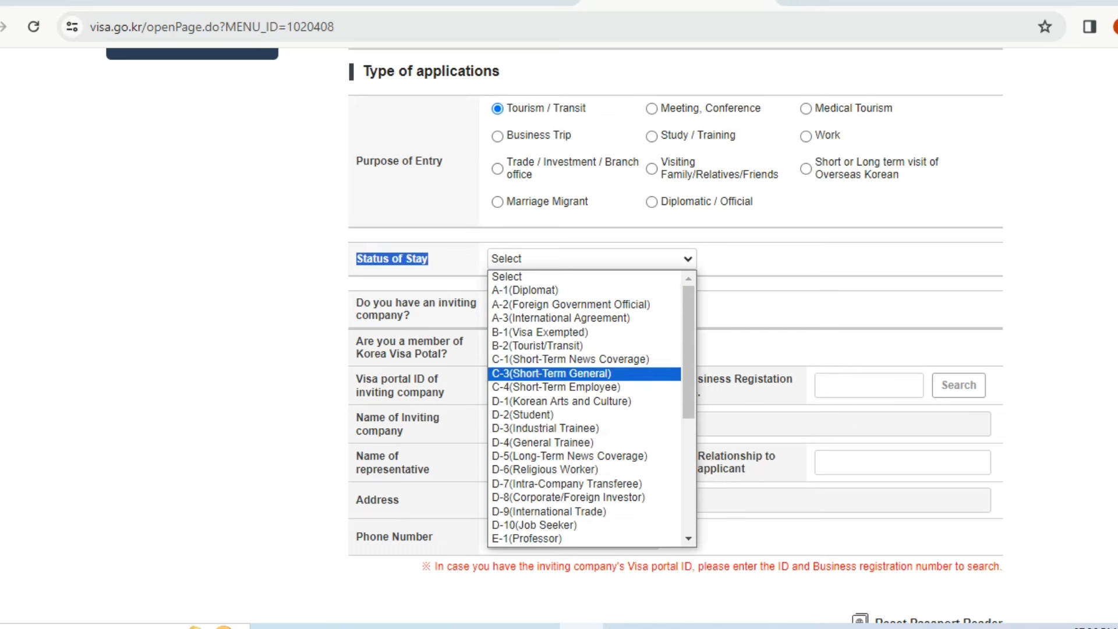
key(Down)
key(Down)
key(Down)
key(Down)
key(Down)
key(Down)
key(Down)
key(Down)
key(Up)
key(Up)
key(Up)
key(Up)
key(Up)
key(Up)
key(Up)
key(Up)
key(Up)
key(Up)
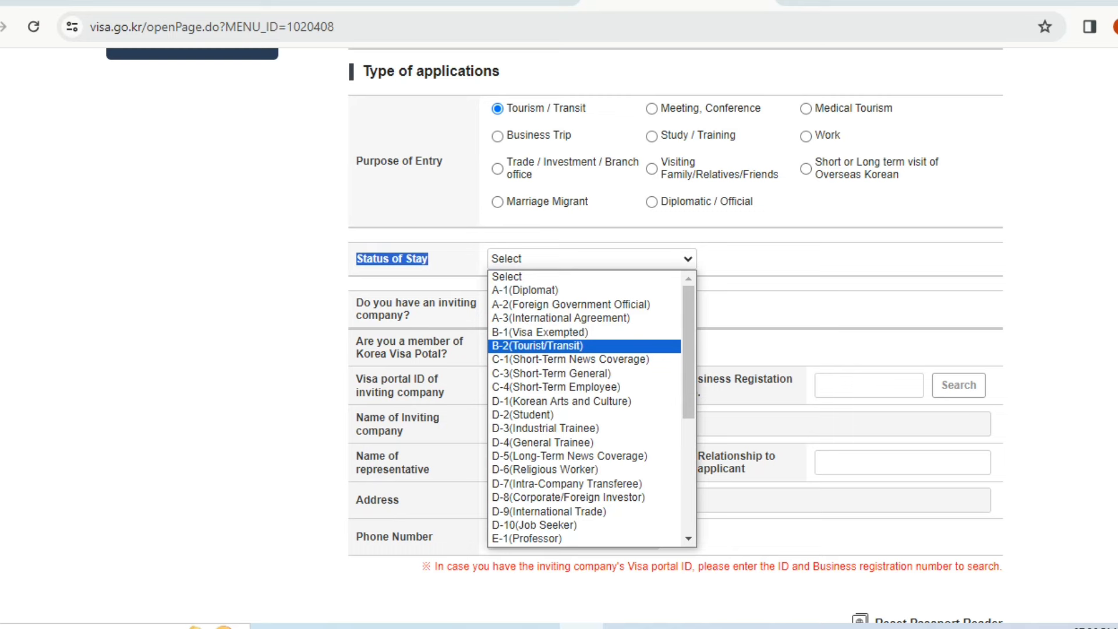
key(Return)
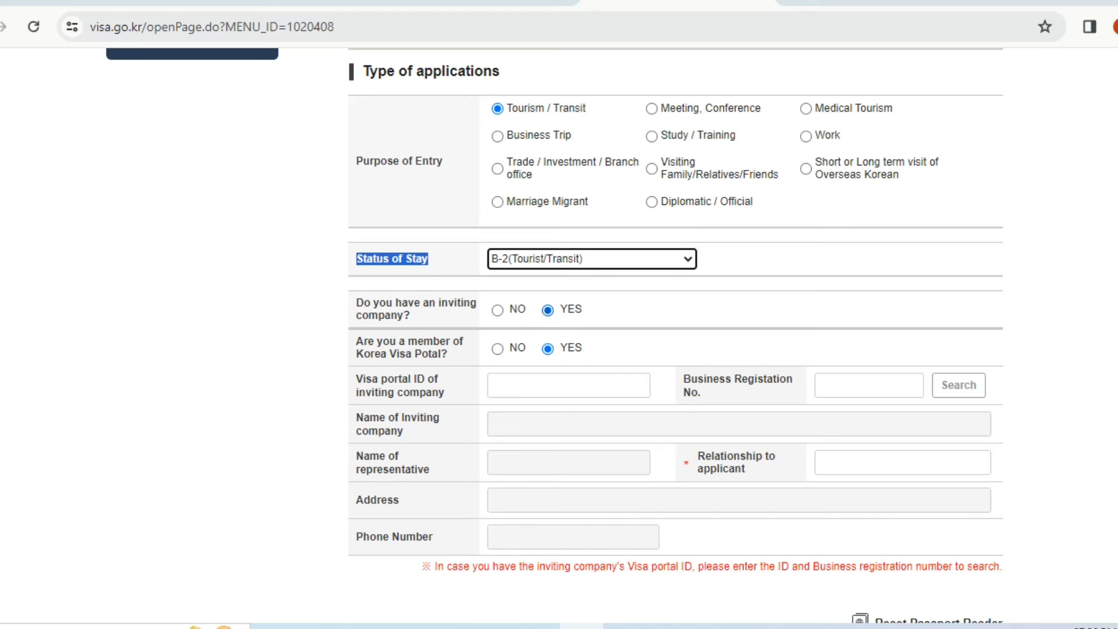
Step: Examine the inviting company fields, including portal ID, business registration number, company name and relationship to applicant, and the note below them
scroll(675, 335, down, 3)
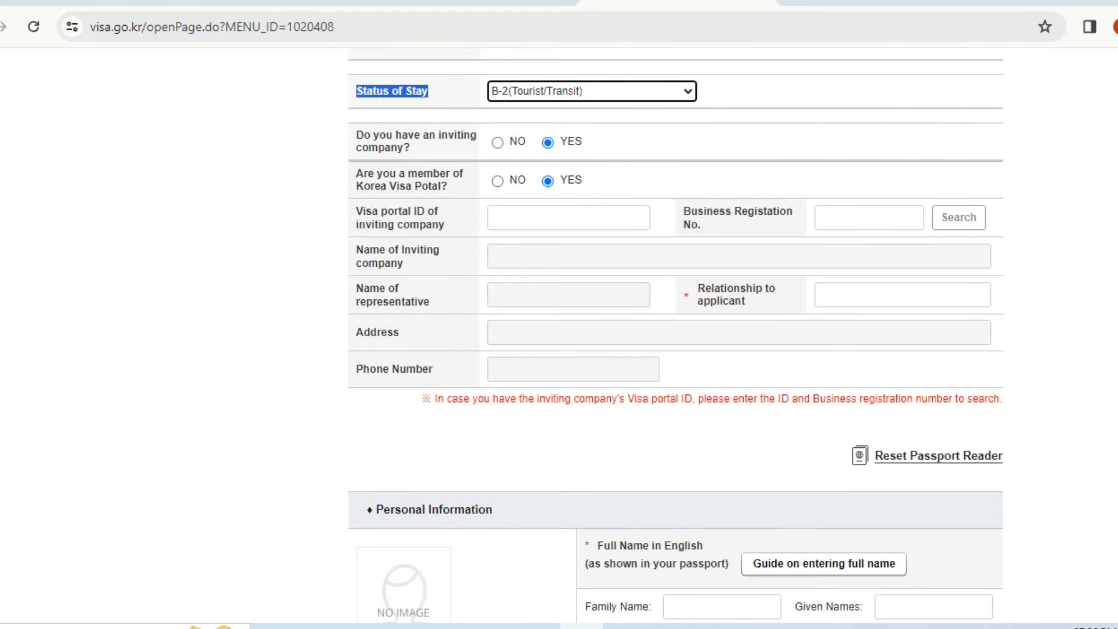
click(568, 218)
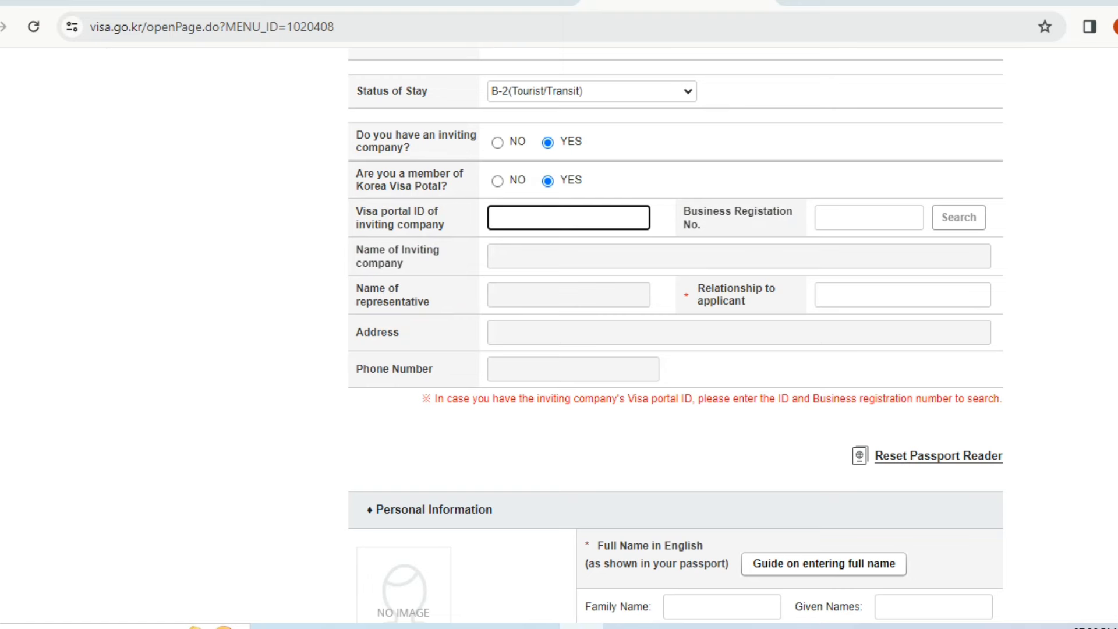
click(868, 217)
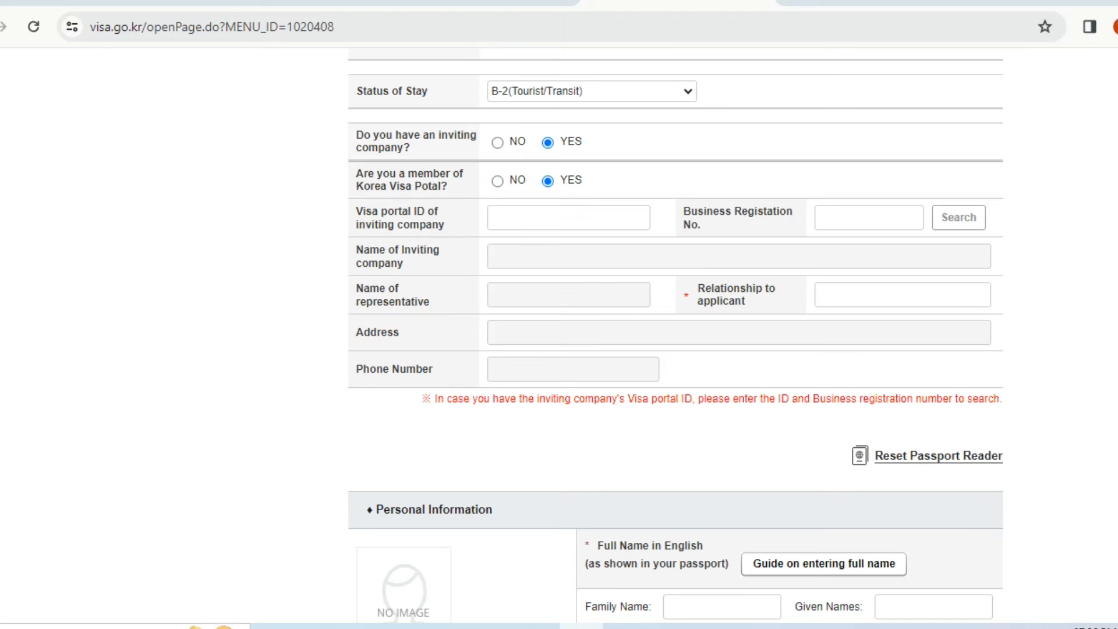
click(902, 295)
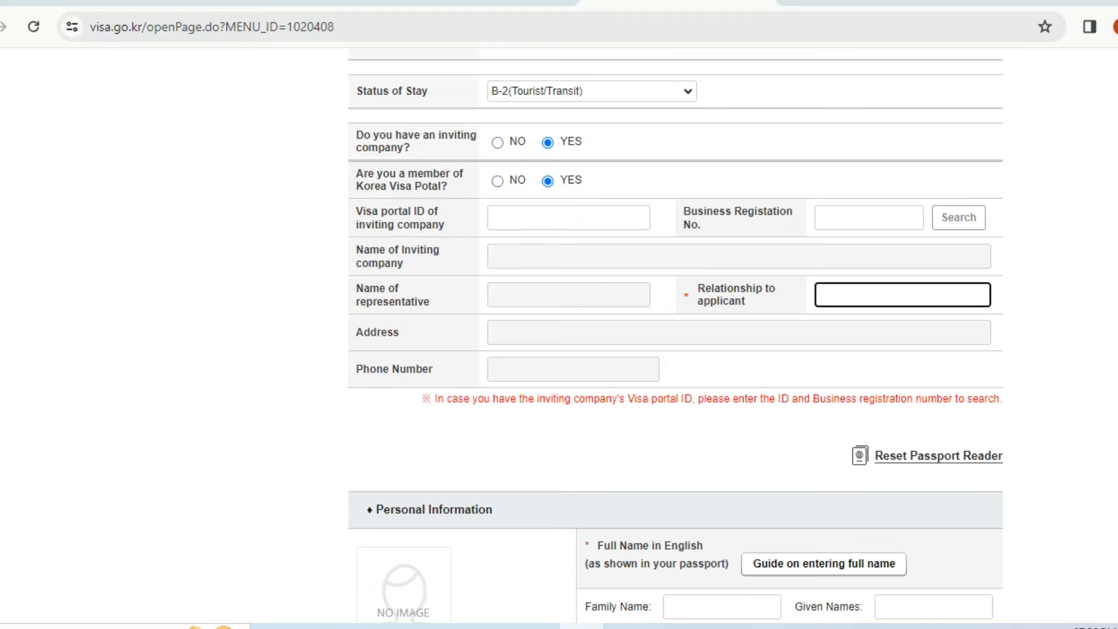
click(568, 217)
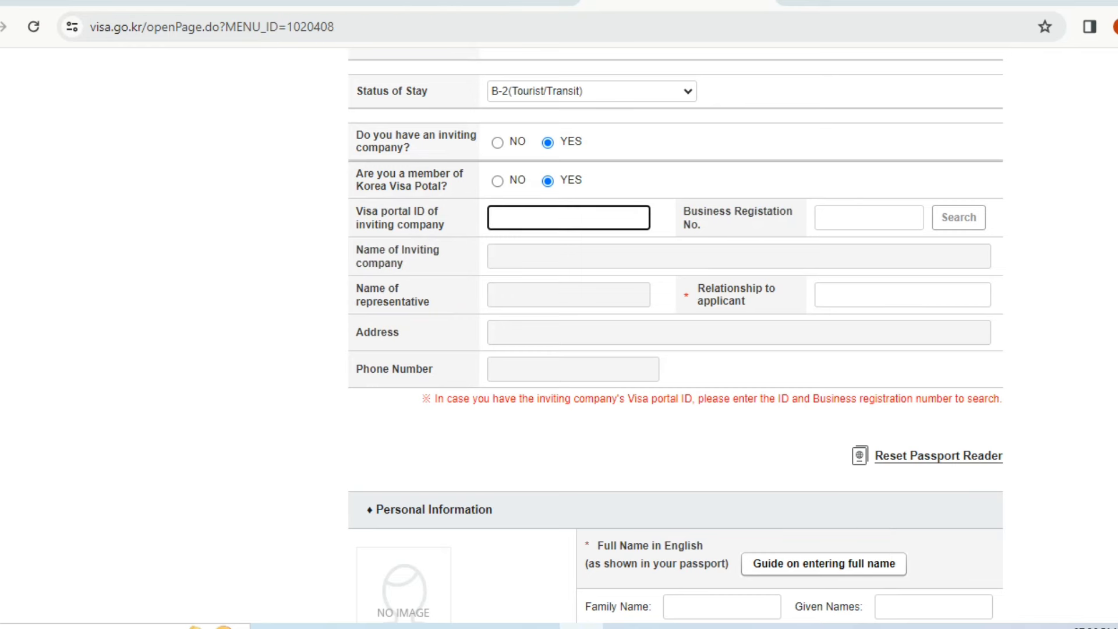
click(901, 294)
click(738, 256)
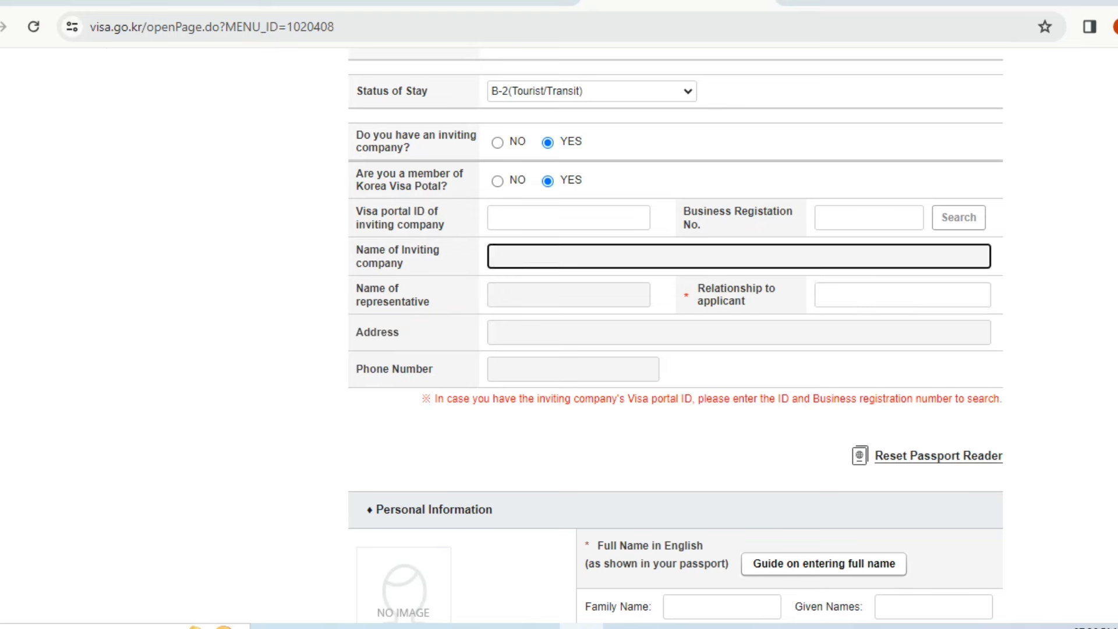
click(901, 295)
scroll(675, 335, down, 1)
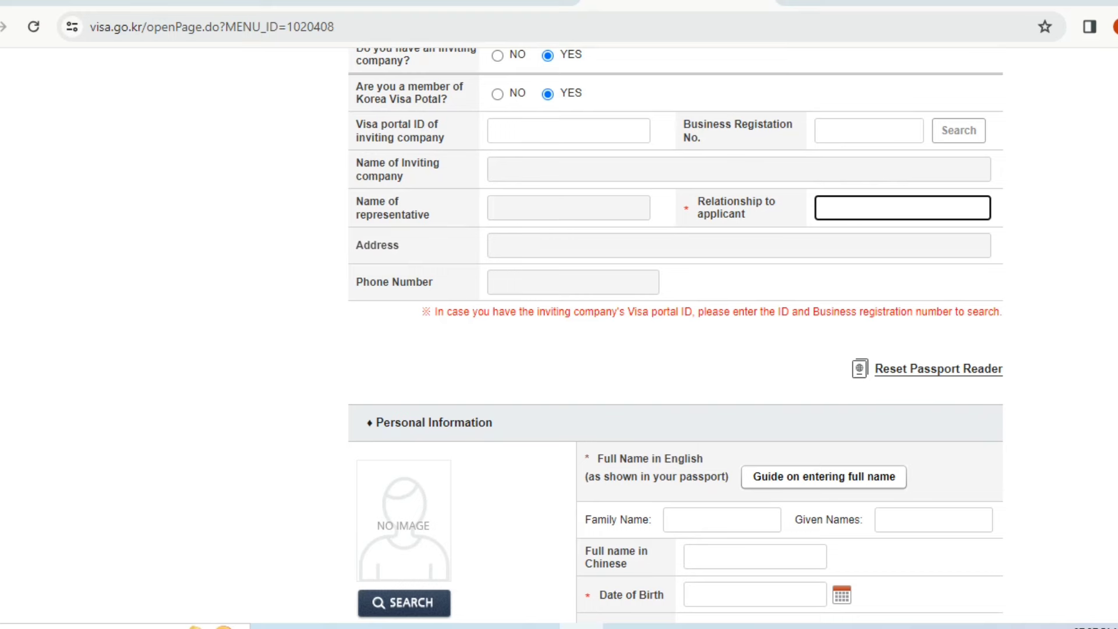
drag(1002, 311, 993, 311)
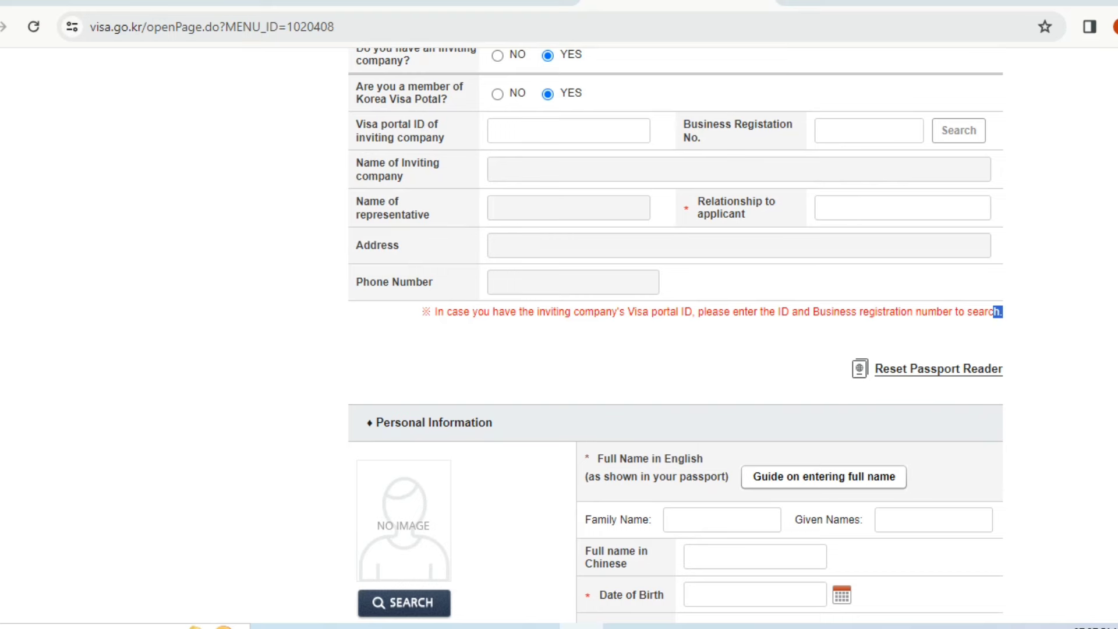
Step: Reload the visa e-Form and return to its Personal Information section
scroll(676, 335, down, 3)
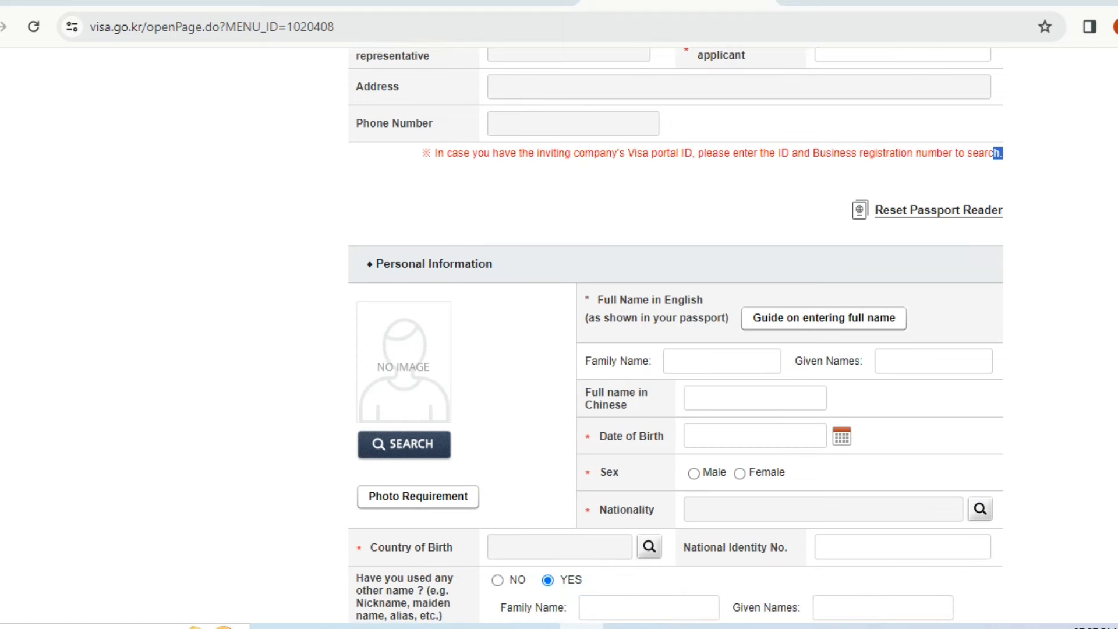
scroll(675, 336, down, 2)
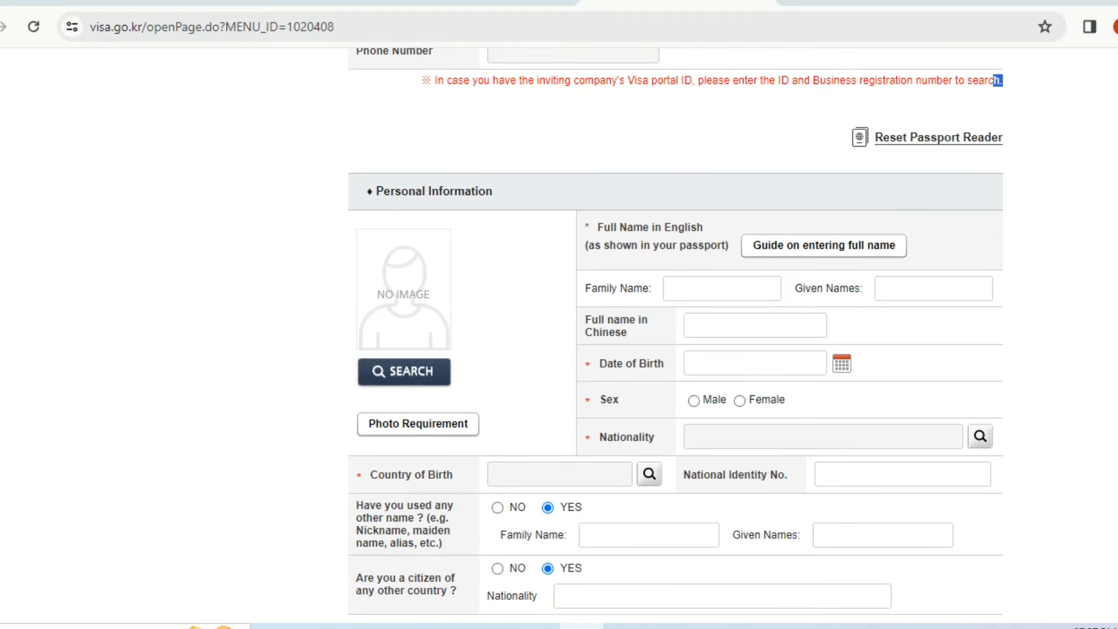
key(F5)
scroll(675, 336, down, 7)
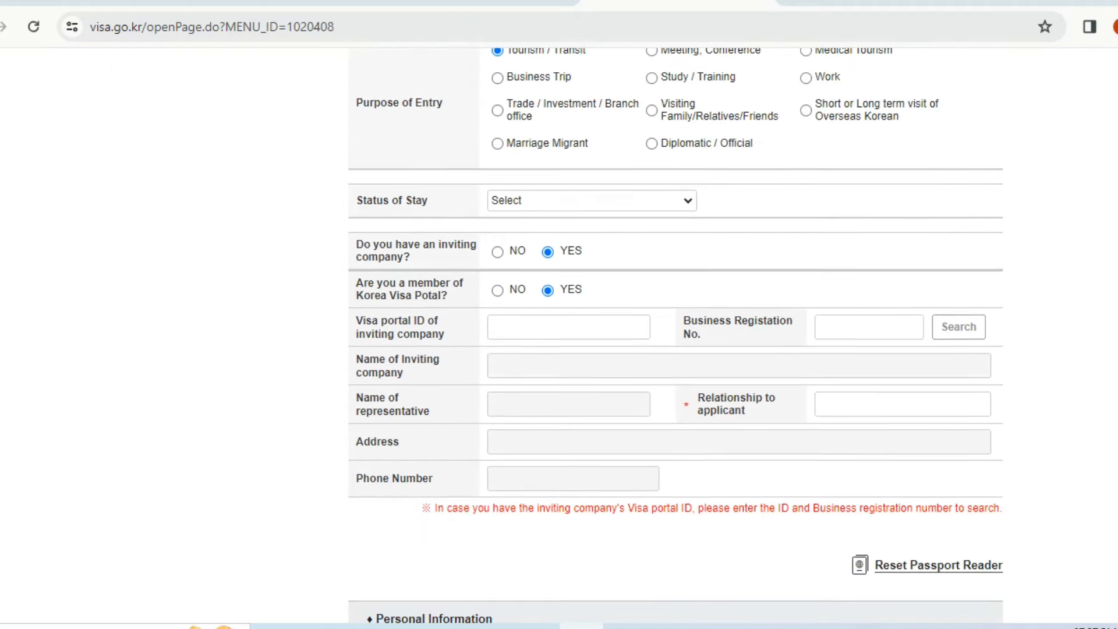
scroll(675, 335, down, 14)
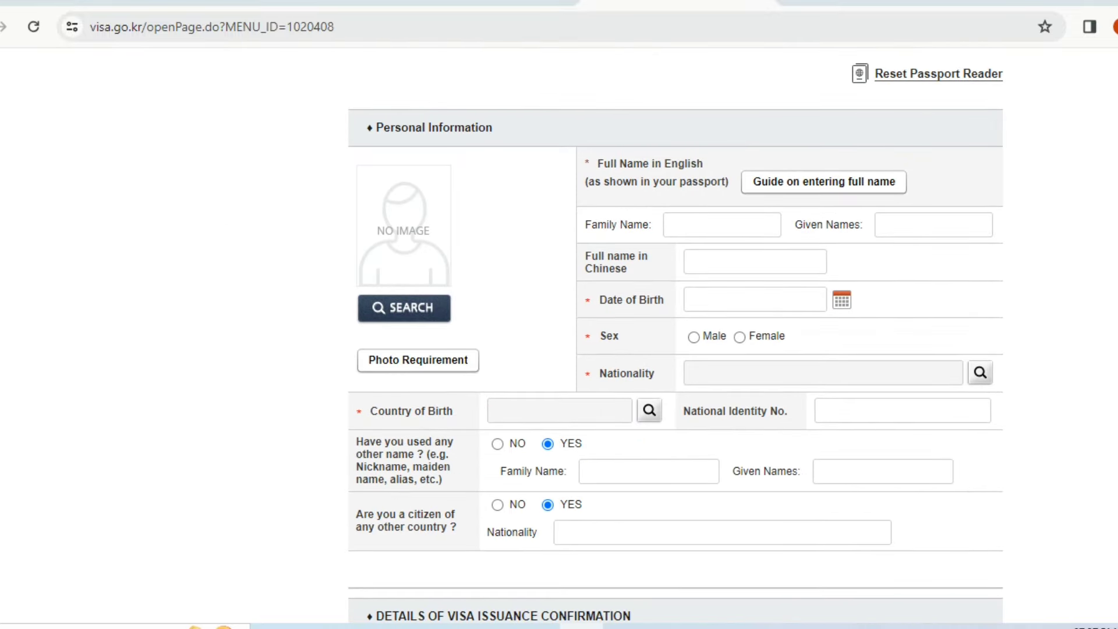
Step: Examine the Personal Information fields, including full name, date of birth, nationality, other names used and other citizenship
click(721, 224)
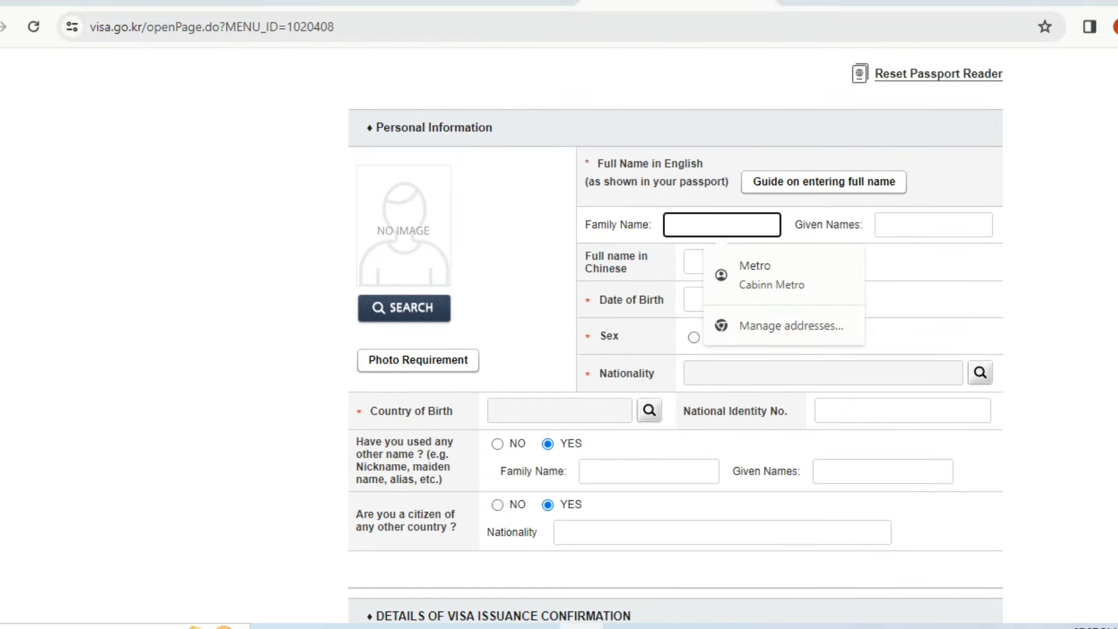
click(933, 224)
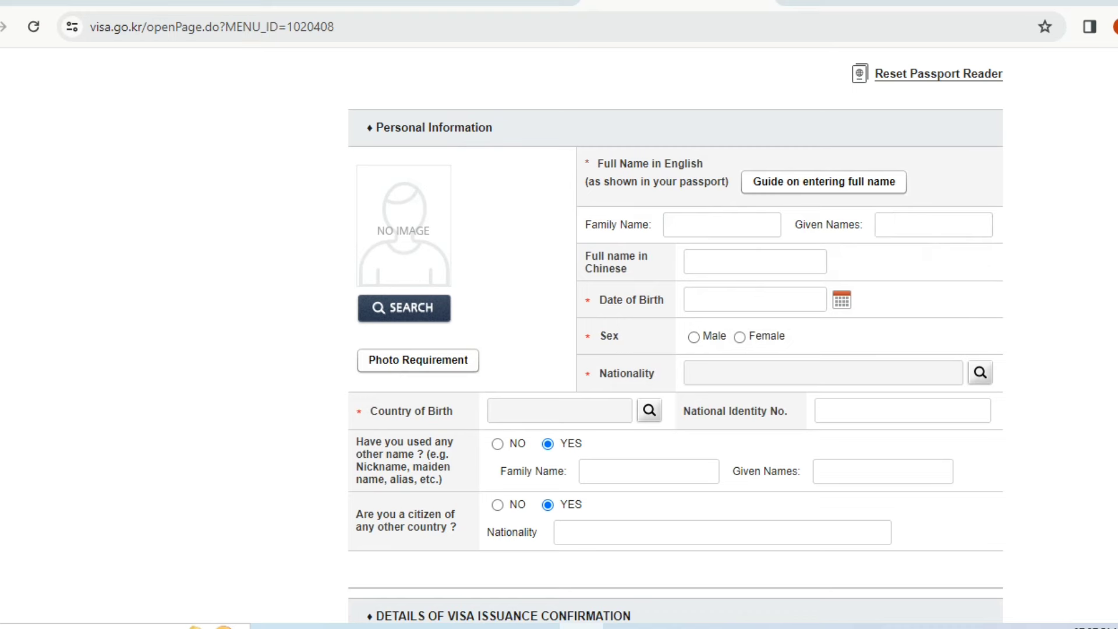
scroll(676, 335, down, 1)
click(823, 313)
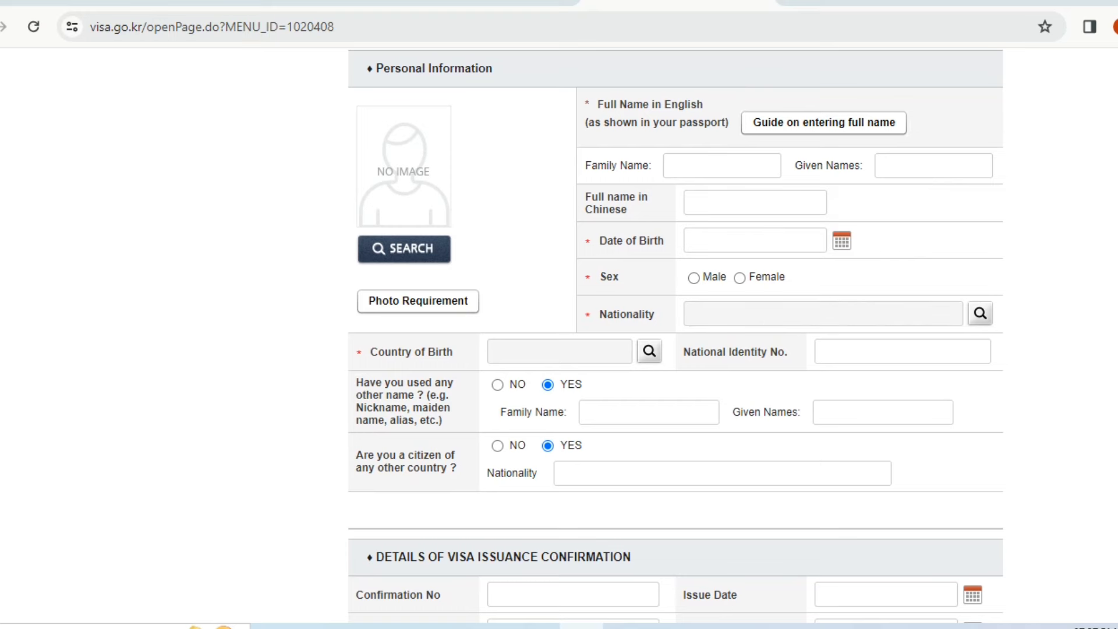
scroll(675, 335, down, 2)
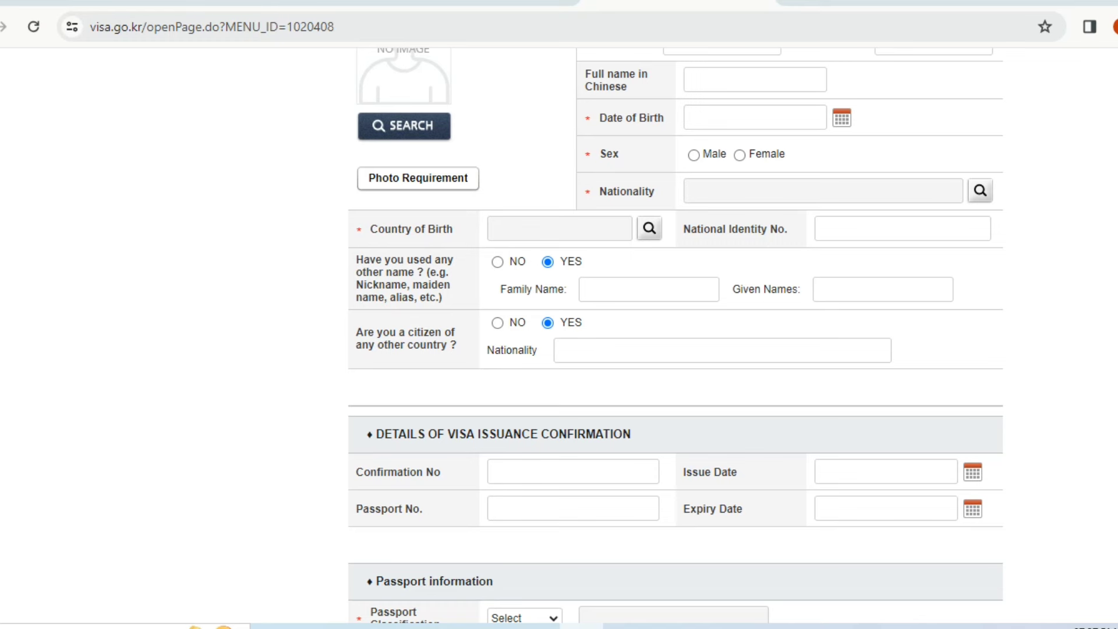
click(497, 261)
click(547, 272)
click(721, 350)
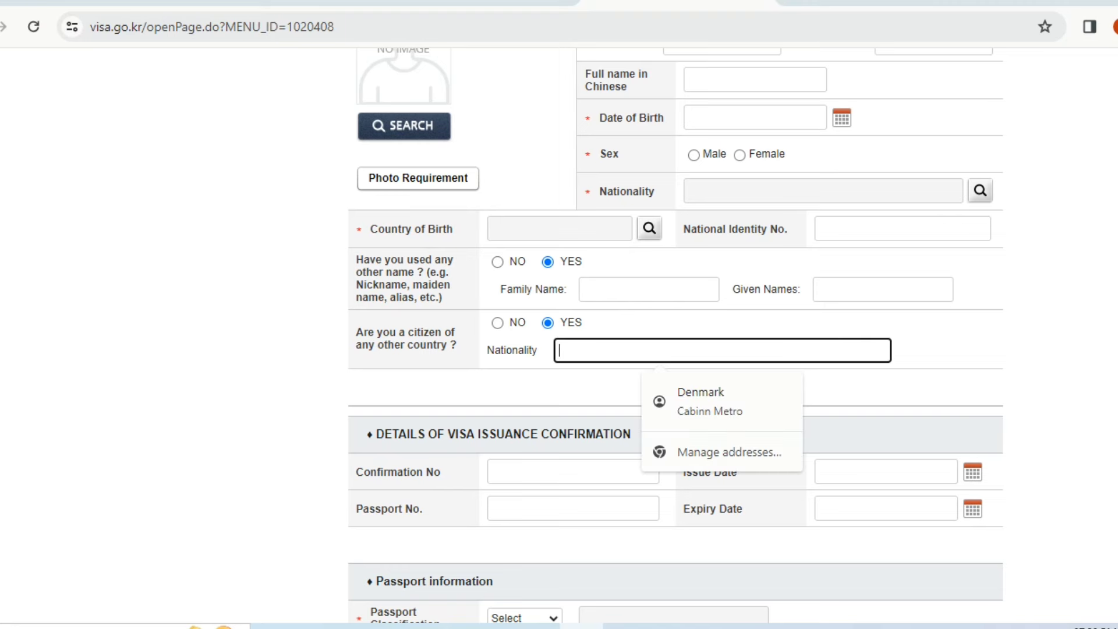
click(443, 382)
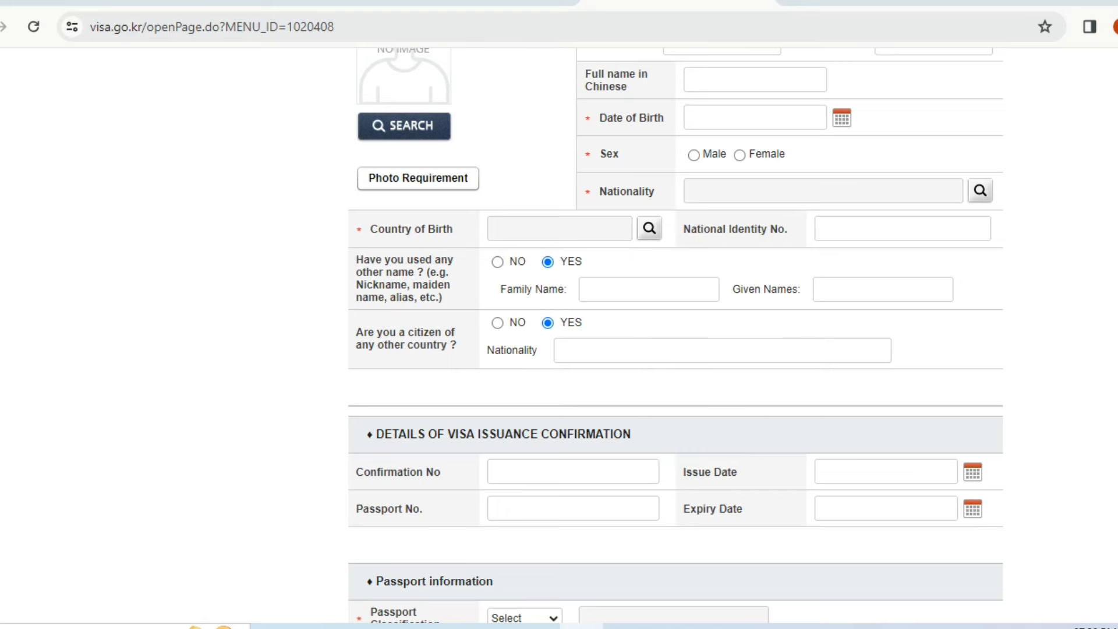
Step: Examine the Details of Visa Issuance Confirmation fields, including confirmation number, passport number, issue date and expiry date
scroll(676, 326, down, 3)
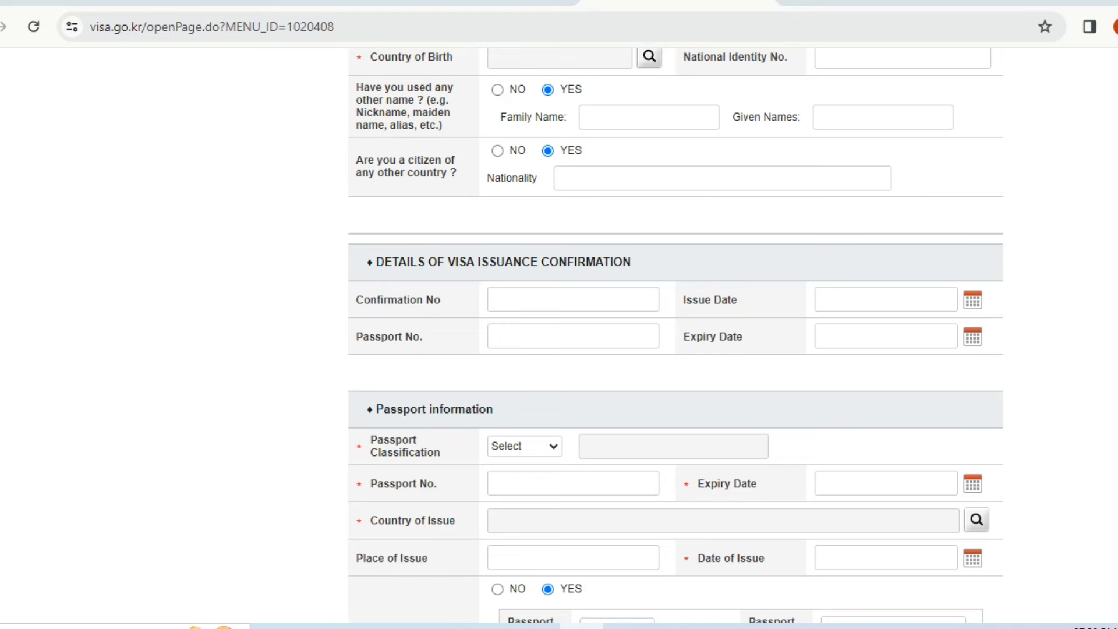
scroll(676, 326, down, 2)
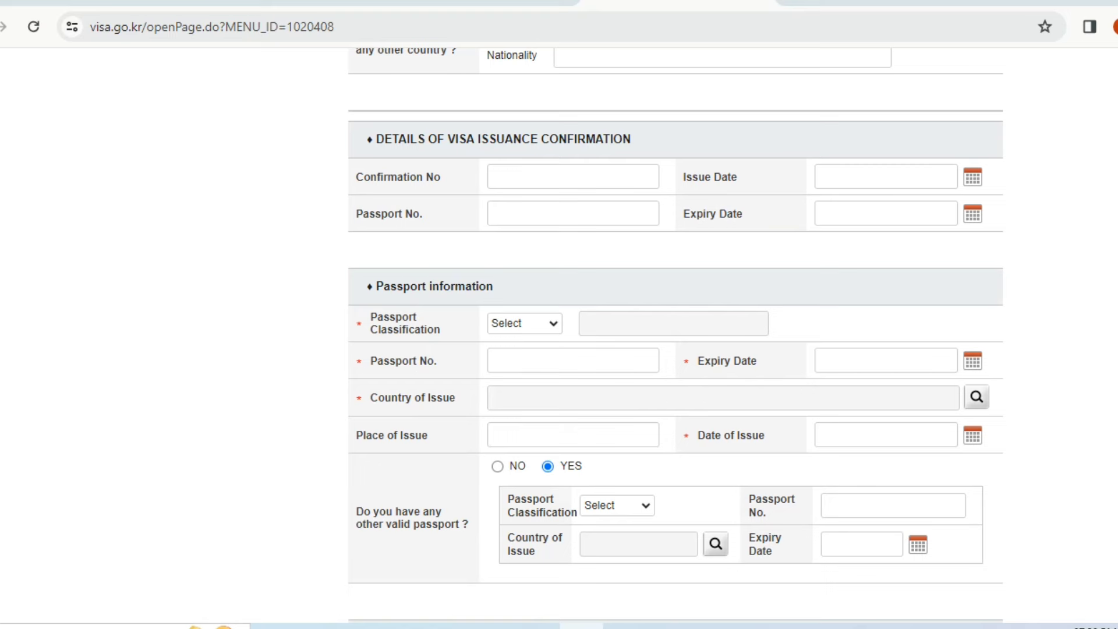
scroll(675, 326, down, 2)
scroll(676, 326, up, 1)
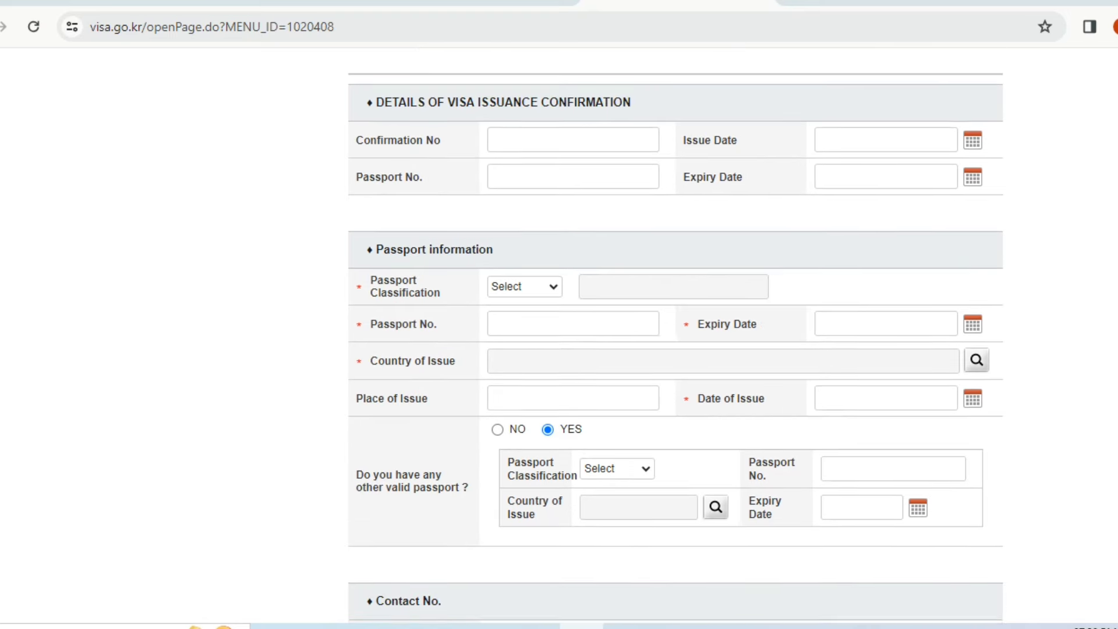
drag(632, 93, 481, 93)
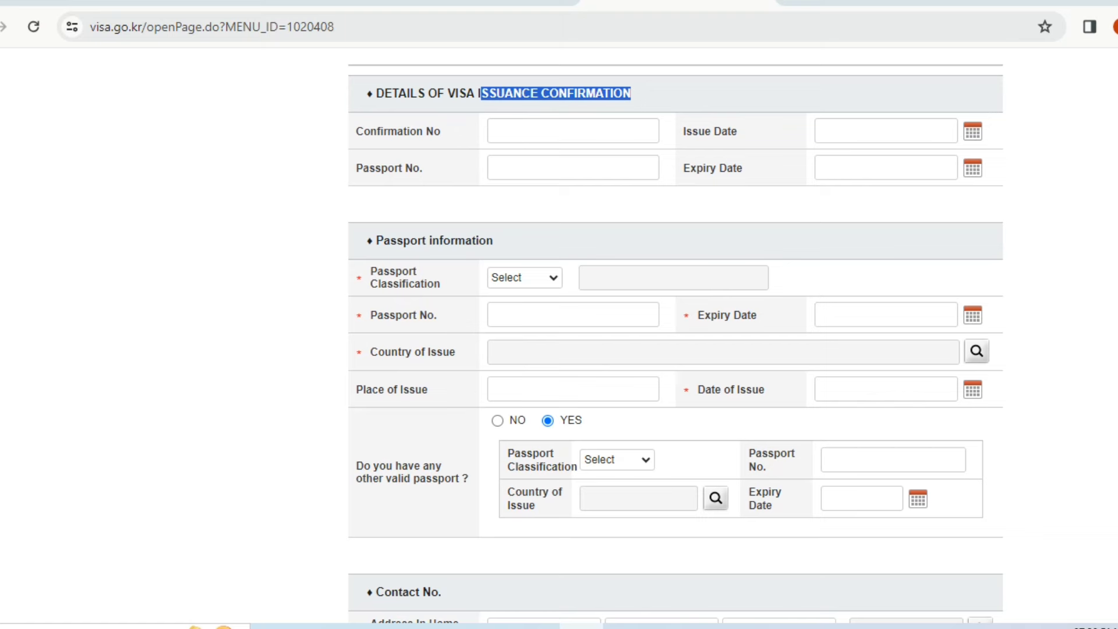
click(481, 93)
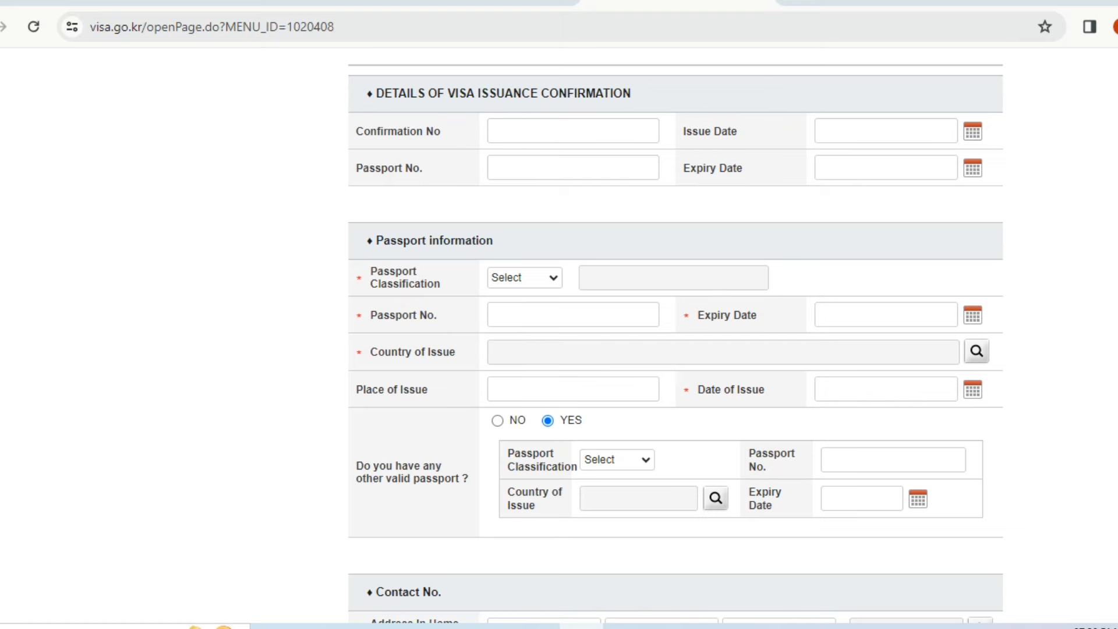
Step: Set the main passport classification to Regular in the Passport information section
scroll(675, 326, down, 1)
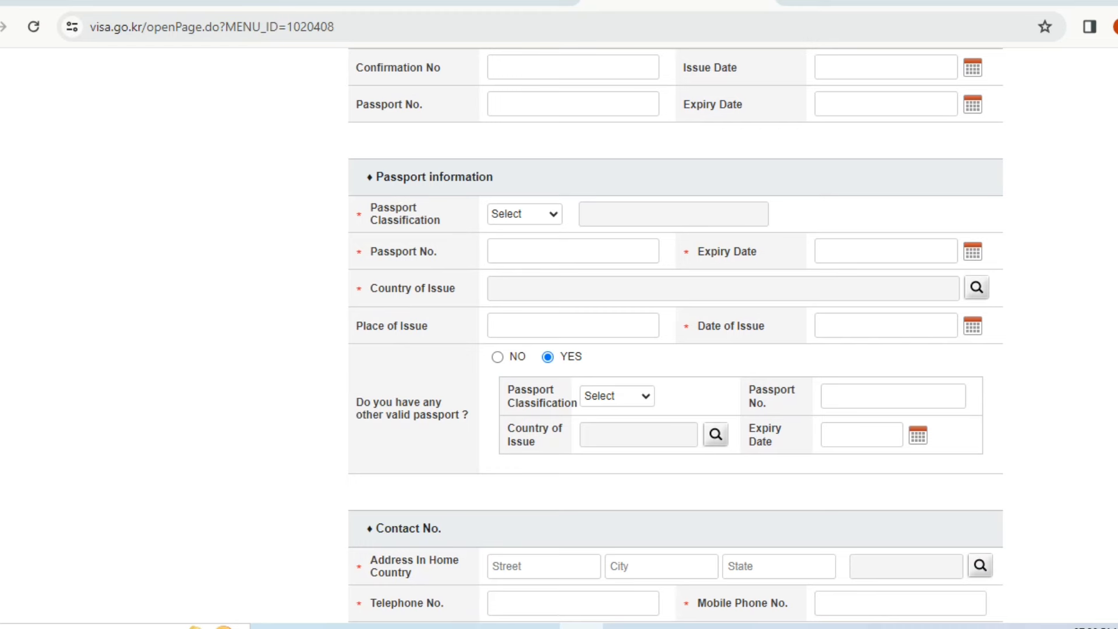
click(524, 214)
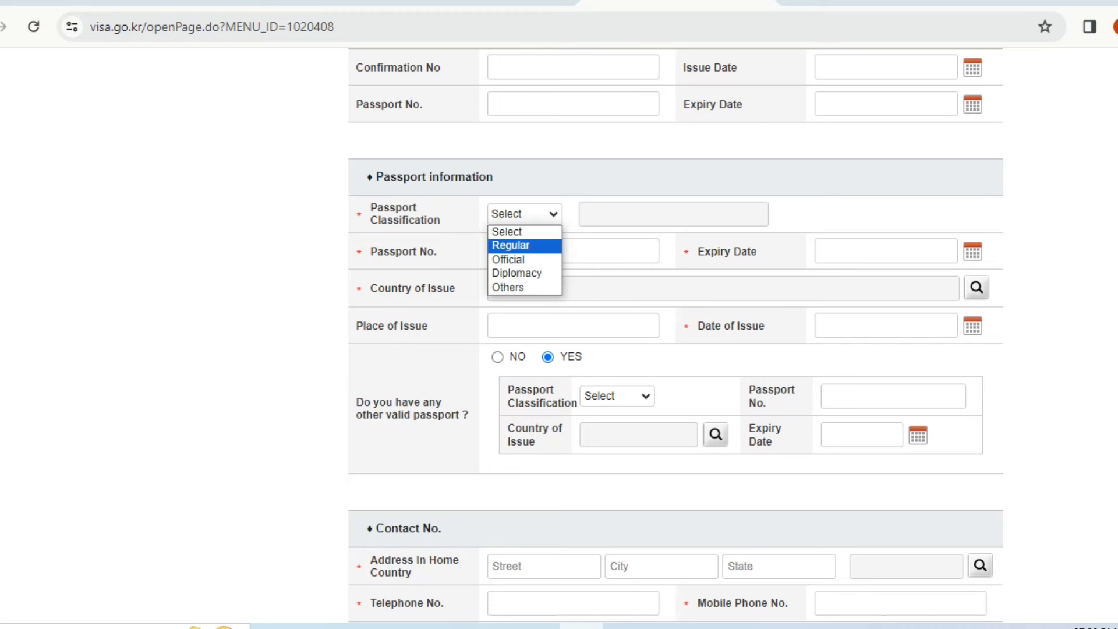
click(524, 245)
key(Tab)
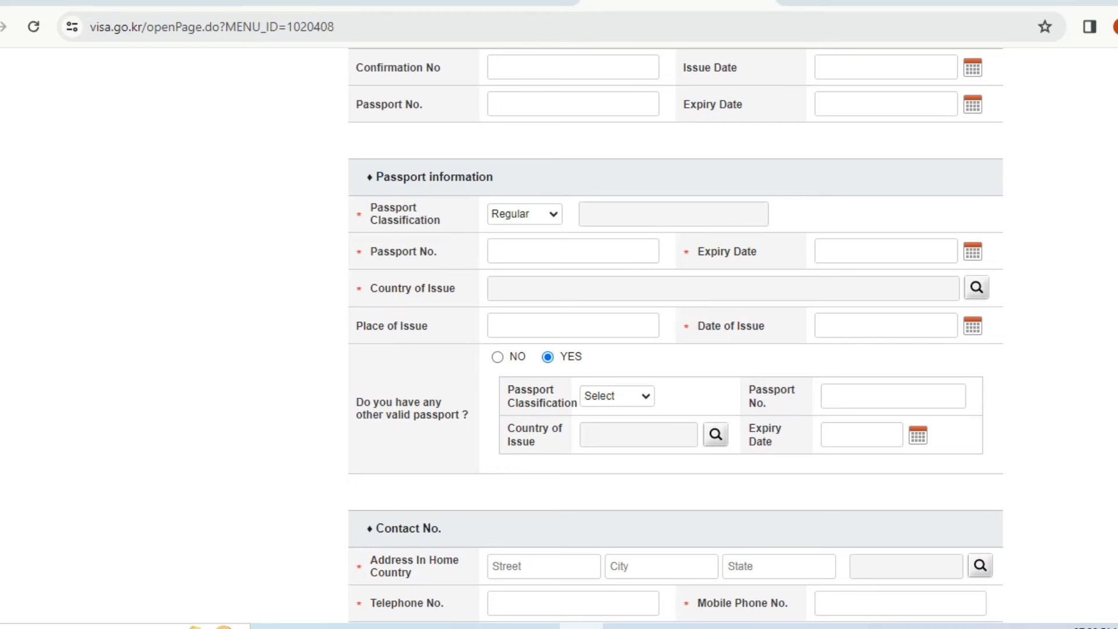
Step: Go through the classification options for the other valid passport and choose Regular, leaving its passport number empty
click(617, 395)
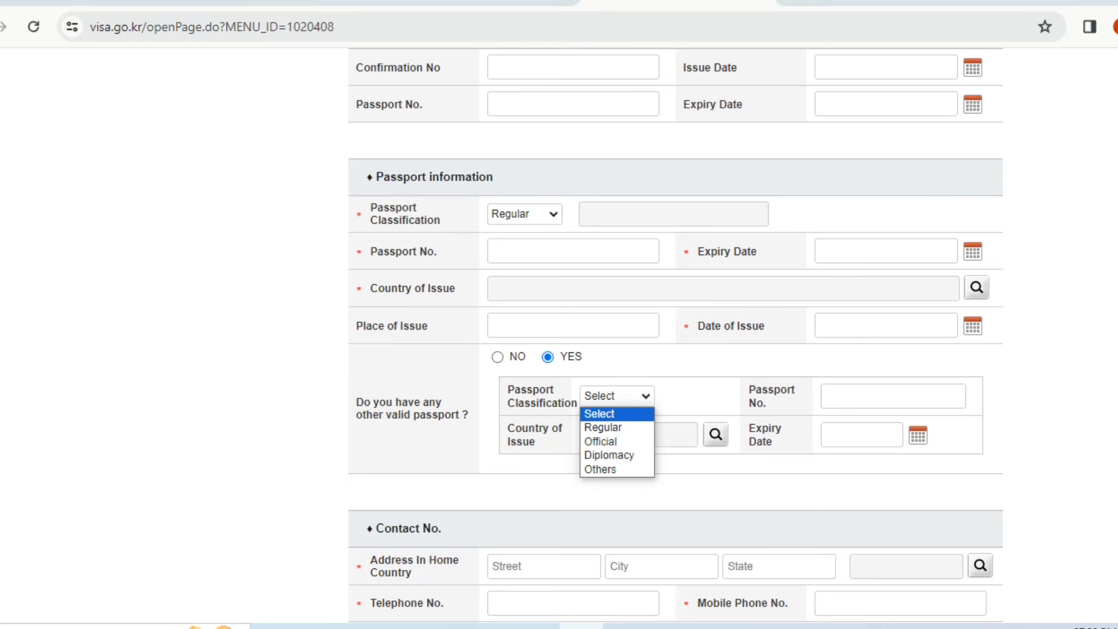
key(Down)
key(Down)
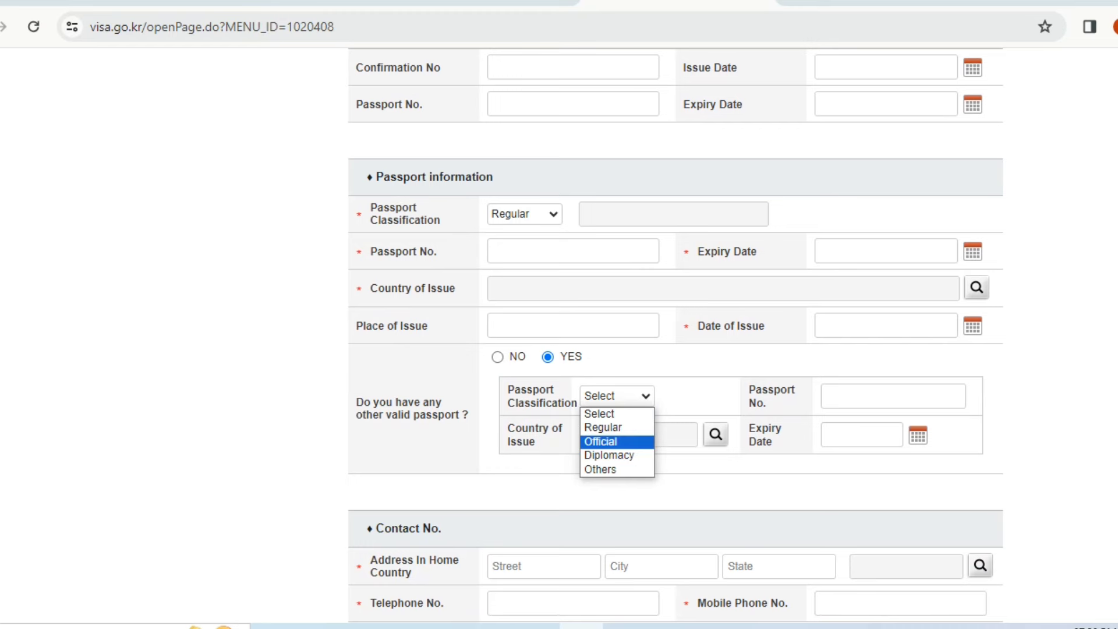
key(Down)
key(Down)
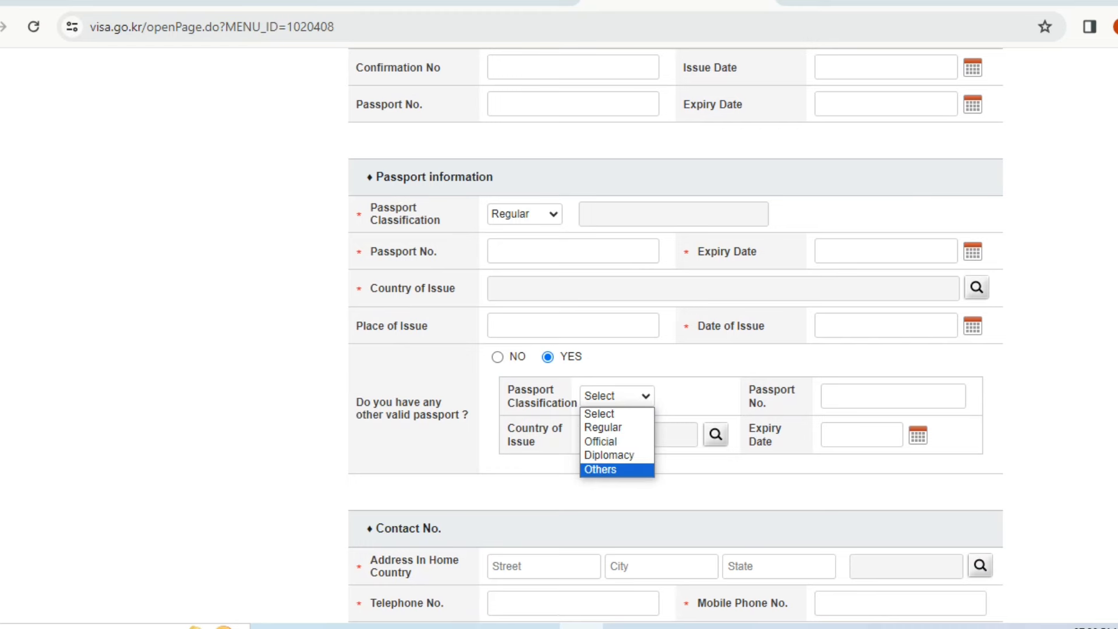
key(Up)
key(Up)
key(Up)
key(Return)
click(826, 396)
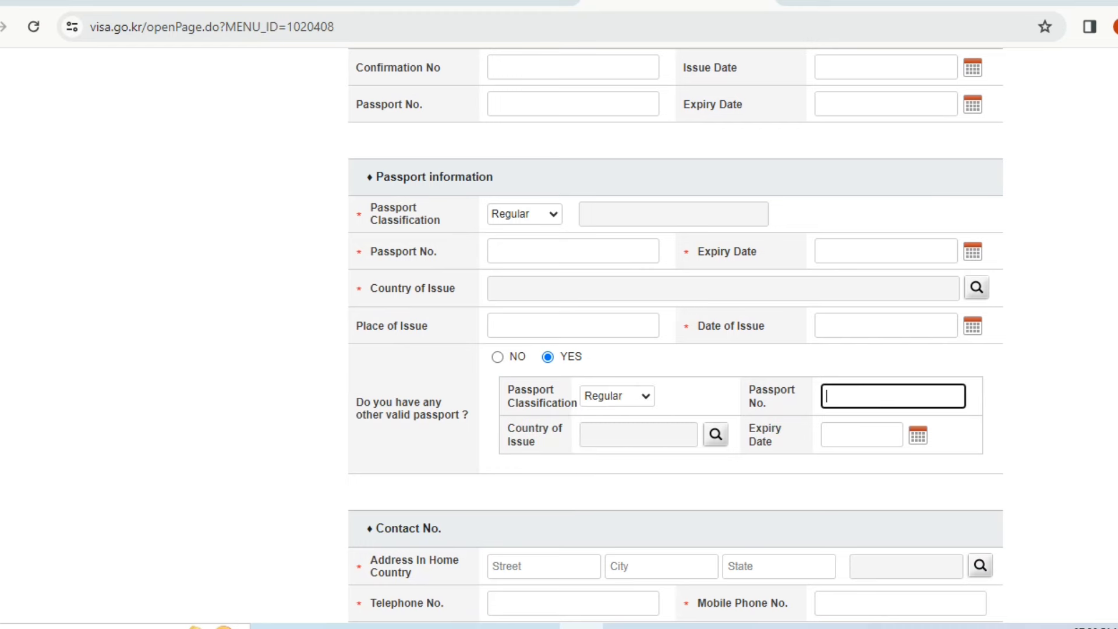
key(Tab)
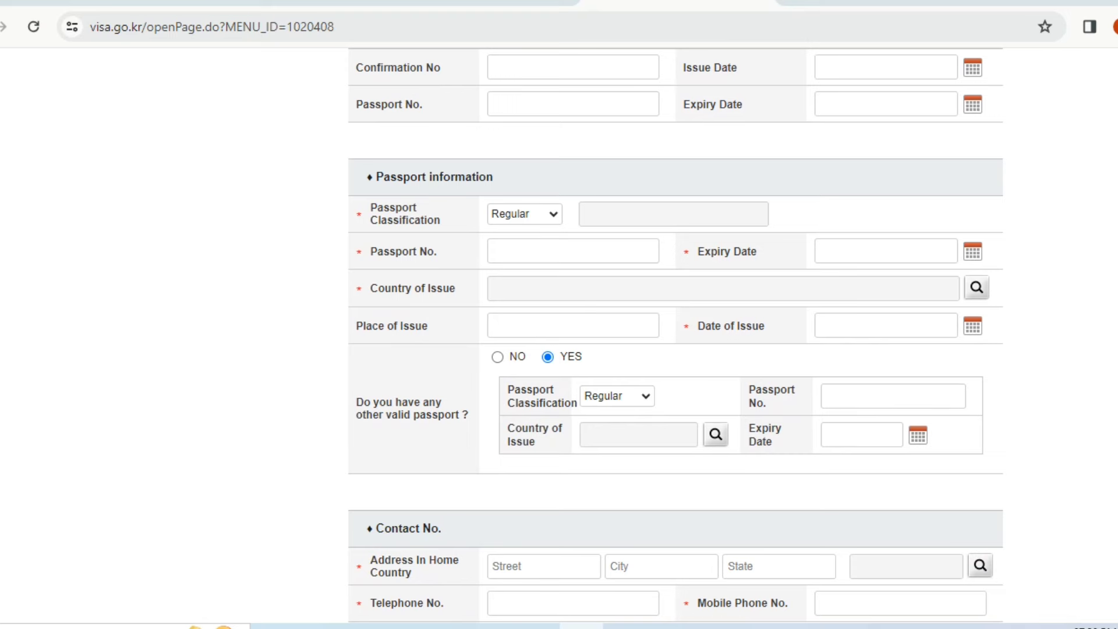
Step: Examine the Contact No. section, including home address, phone numbers, e-mail, country of application and emergency contact fields
scroll(675, 337, down, 2)
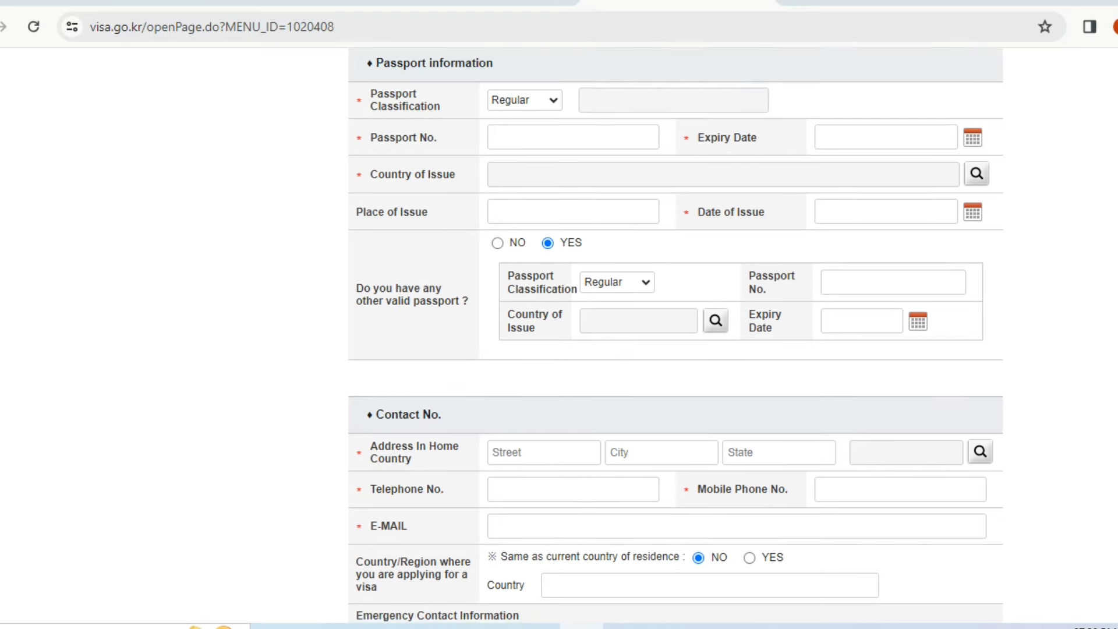
scroll(676, 338, down, 4)
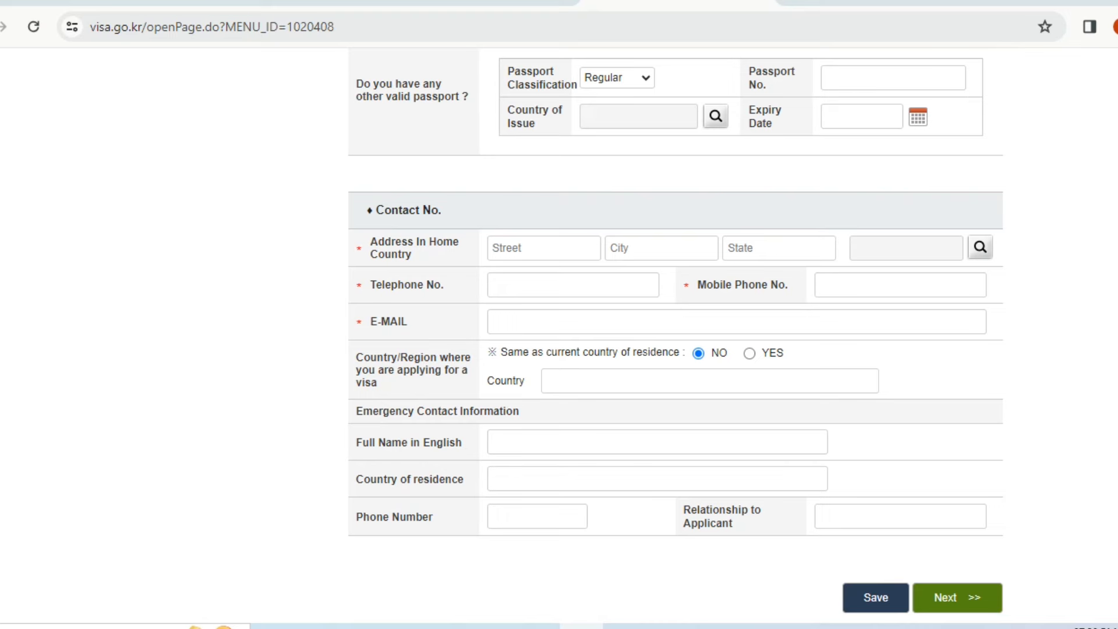
scroll(675, 328, down, 2)
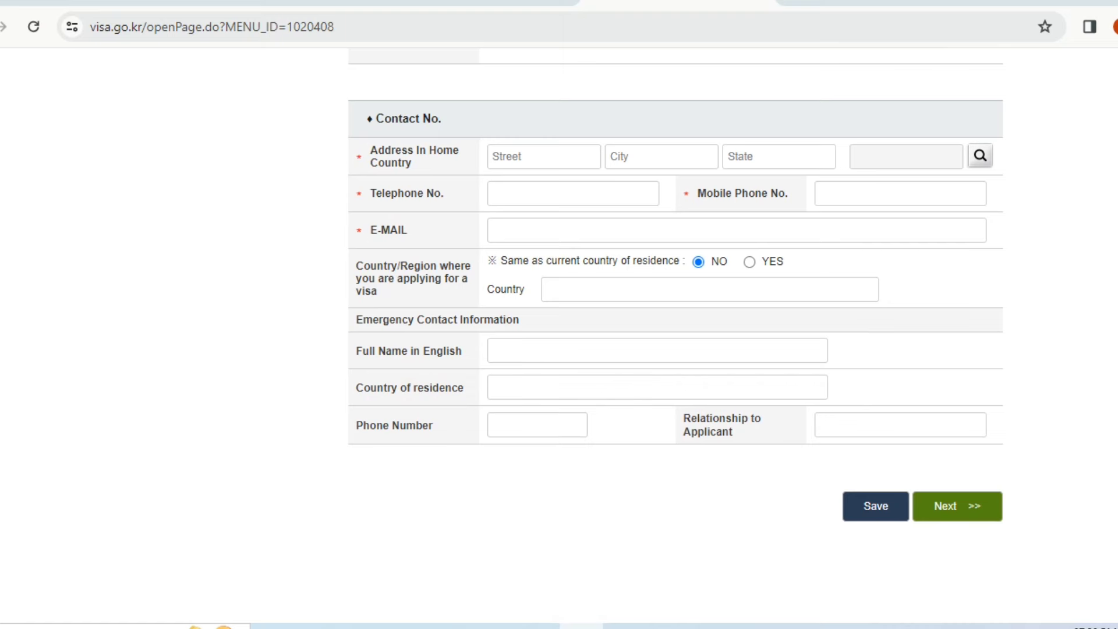
scroll(676, 291, down, 4)
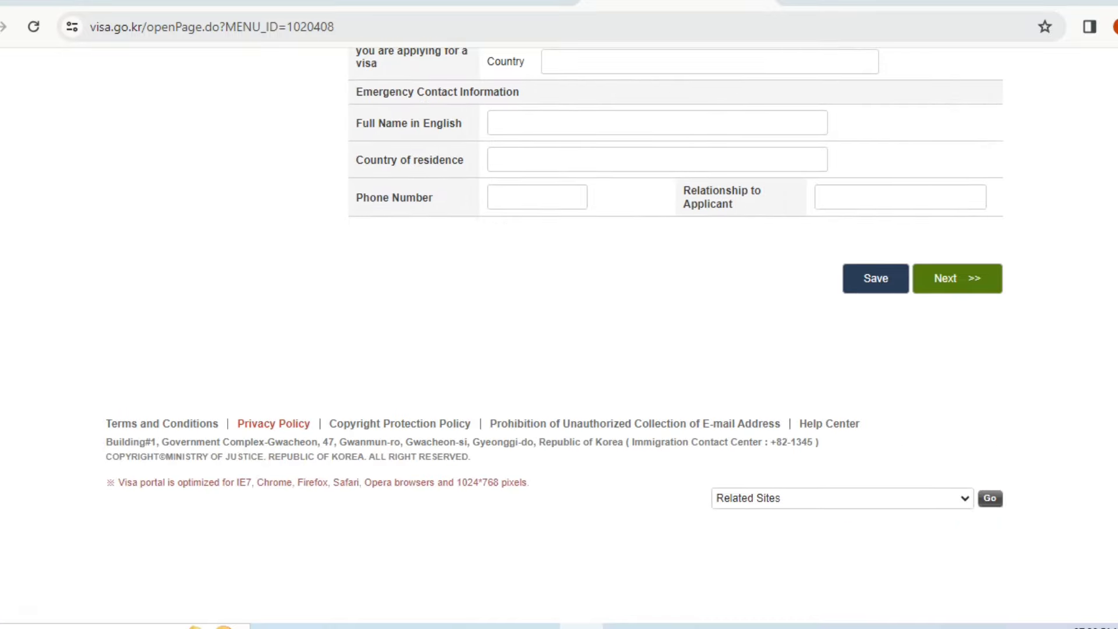
scroll(554, 308, up, 1)
Step: Try to continue to the next page of the visa form and dismiss the alert
scroll(559, 335, up, 20)
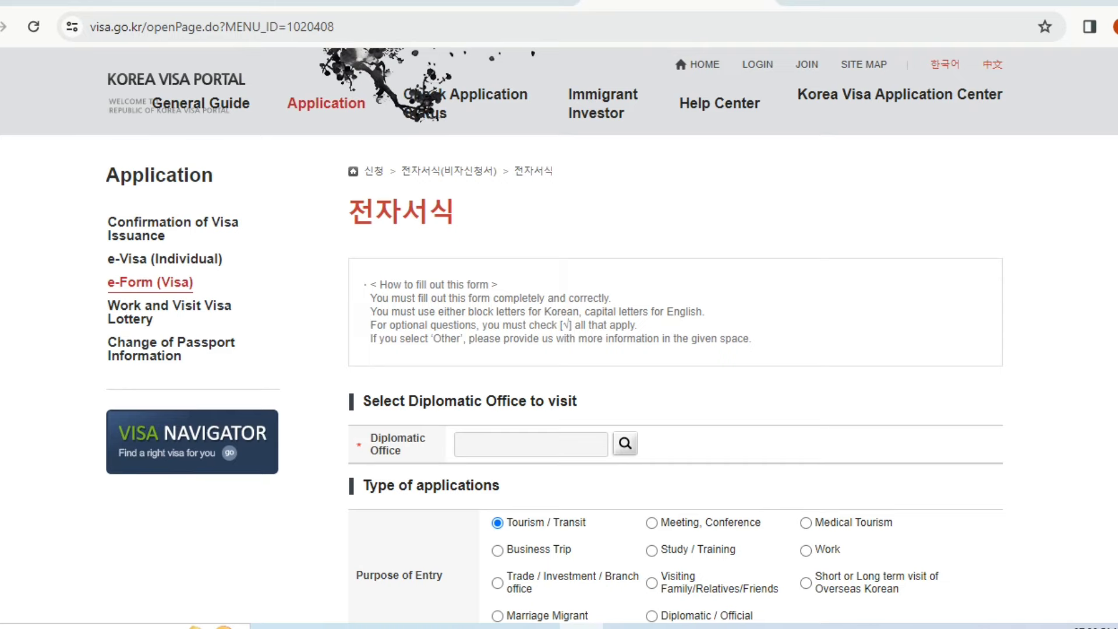
scroll(559, 335, down, 20)
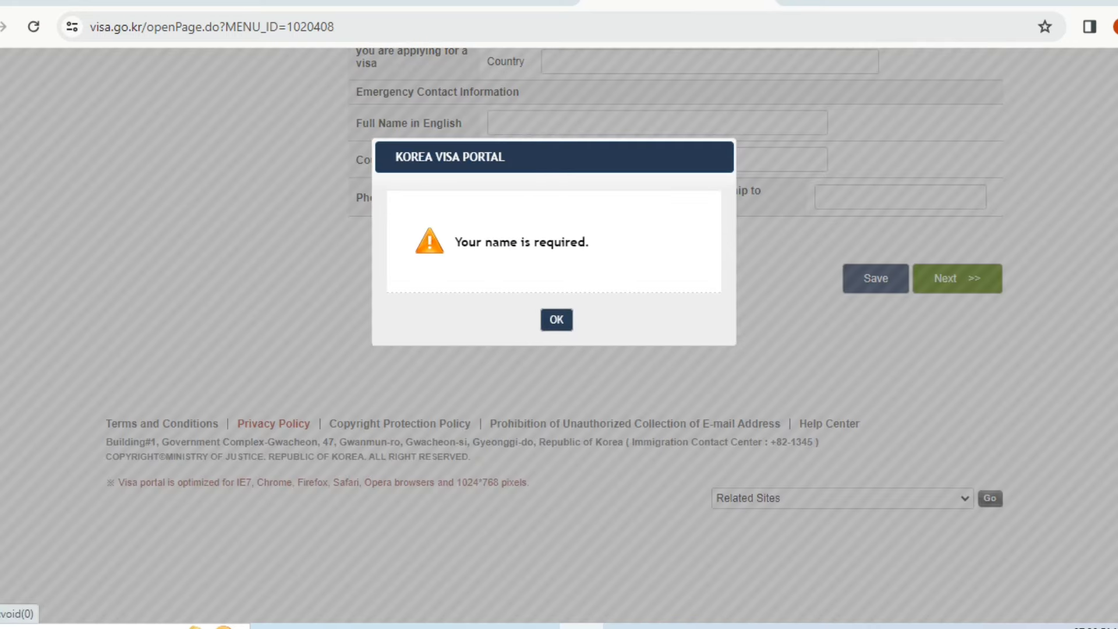
key(Return)
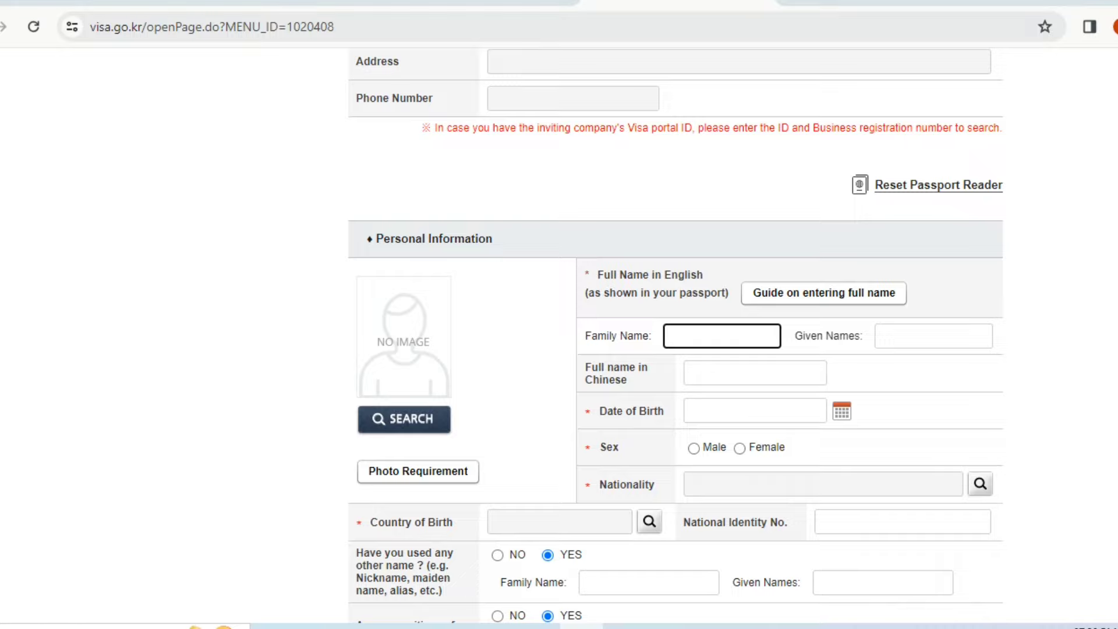
Step: Open the photo requirements from the Personal Information section, read the required photo size and background, and close them
scroll(558, 335, up, 12)
scroll(559, 335, down, 1)
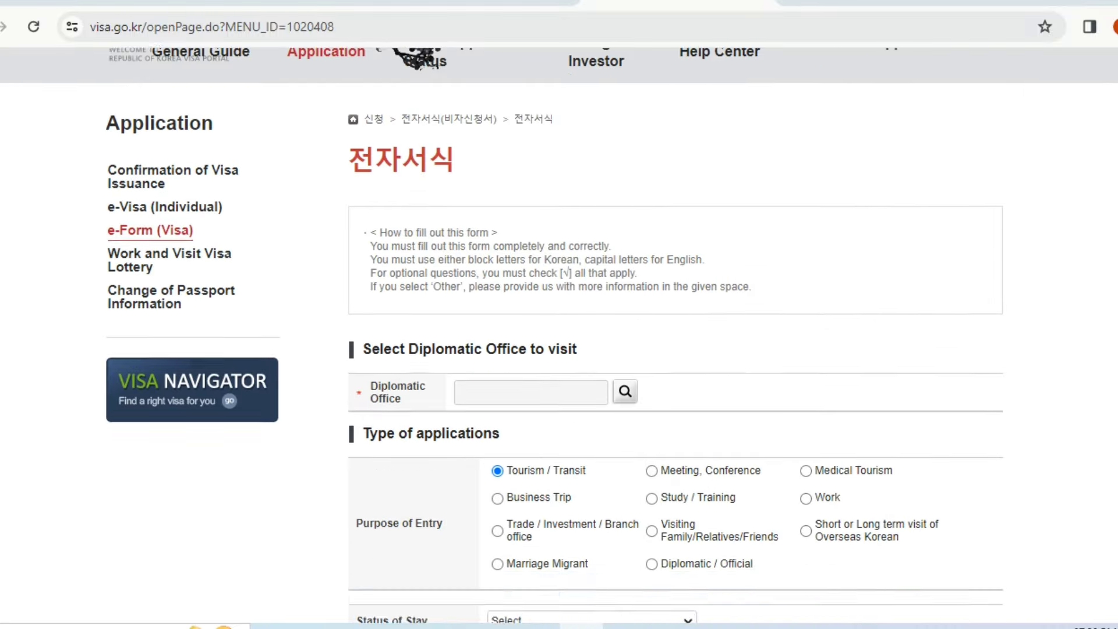
scroll(676, 337, down, 20)
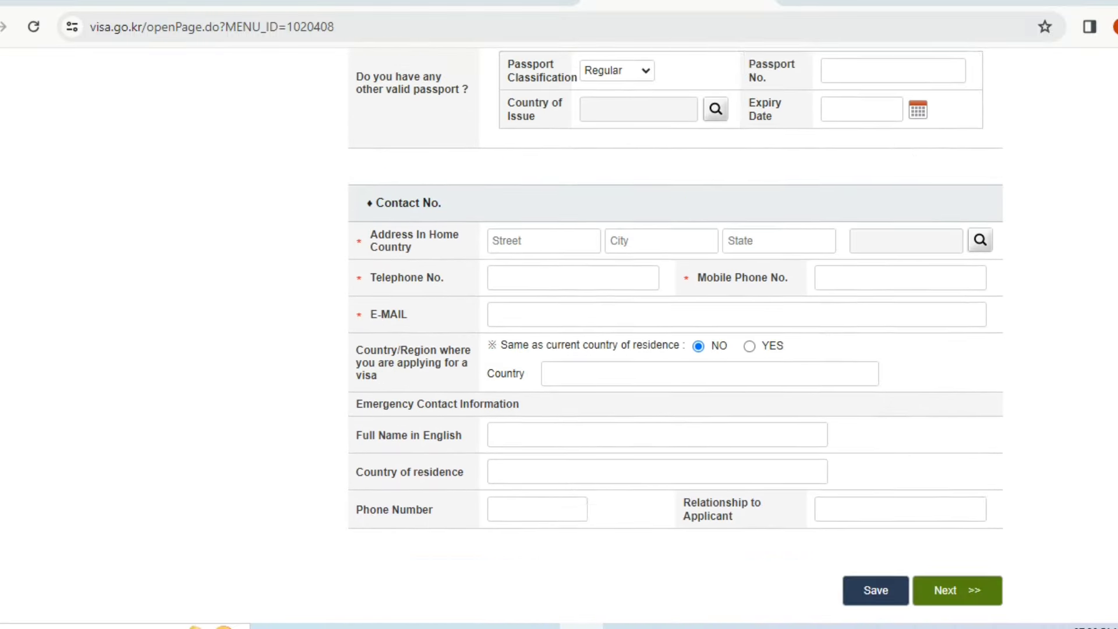
scroll(675, 335, down, 2)
scroll(675, 335, up, 20)
scroll(675, 334, down, 14)
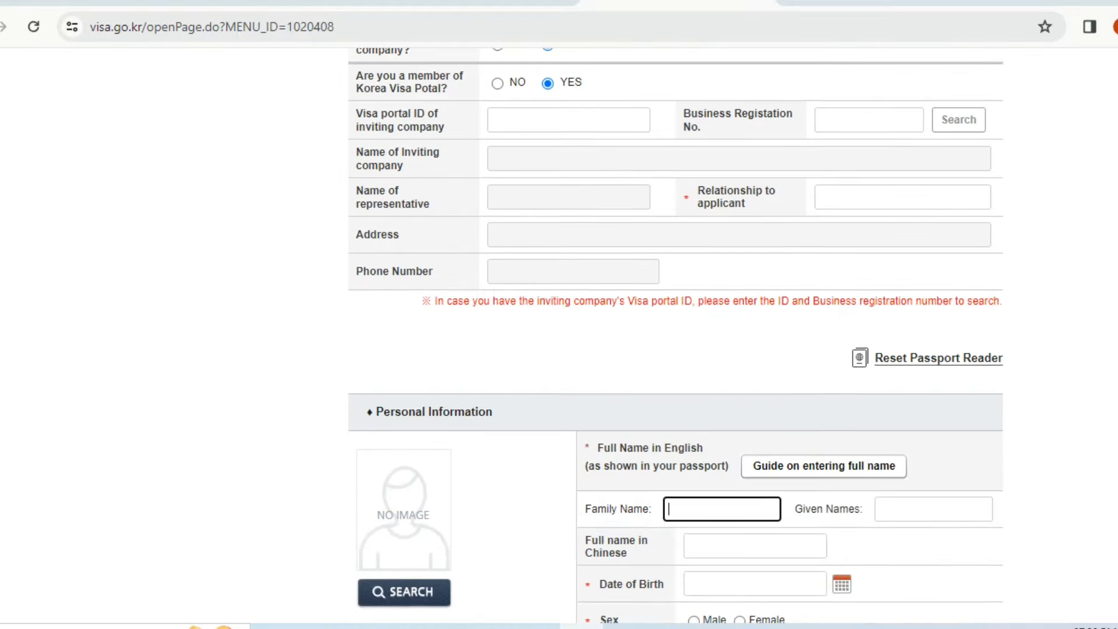
scroll(675, 337, down, 5)
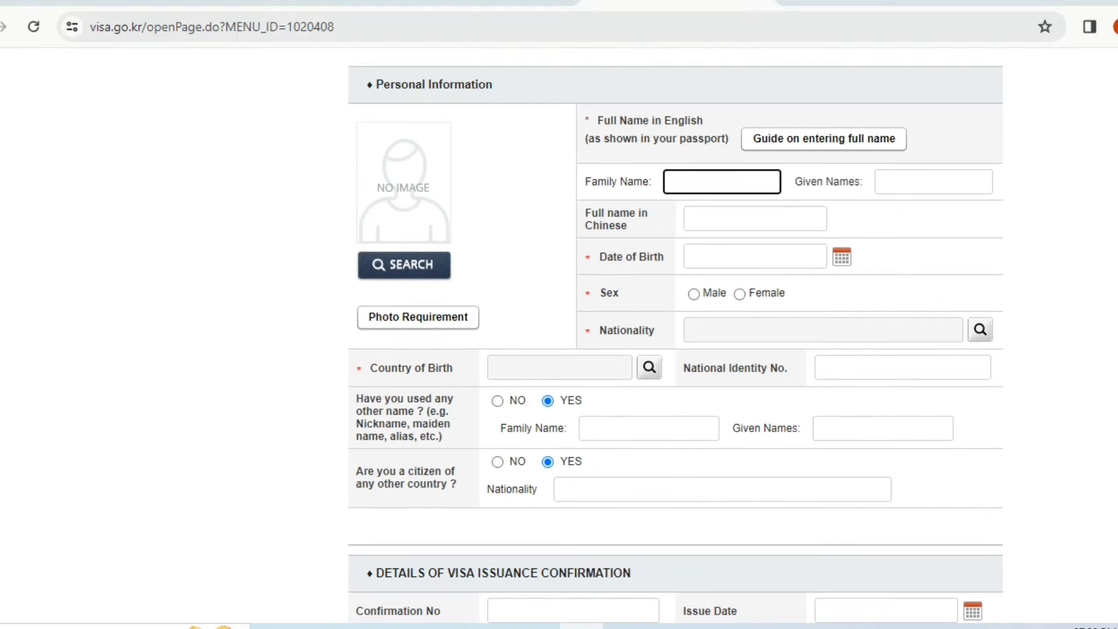
click(403, 265)
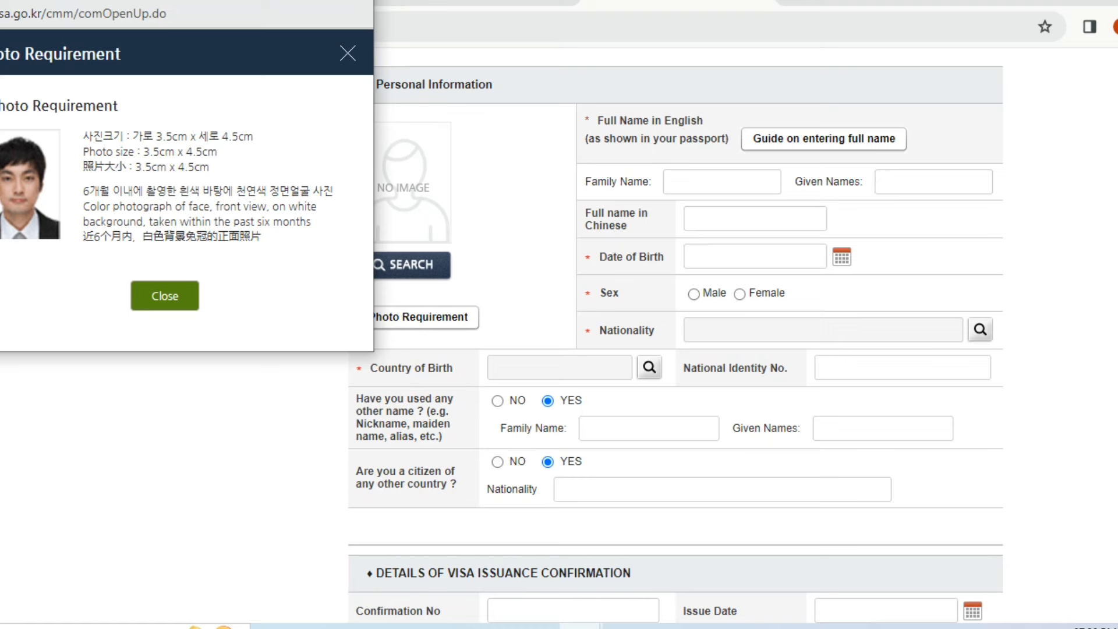
mouse_move(135, 167)
mouse_down()
mouse_move(209, 167)
mouse_move(135, 167)
mouse_up()
click(209, 168)
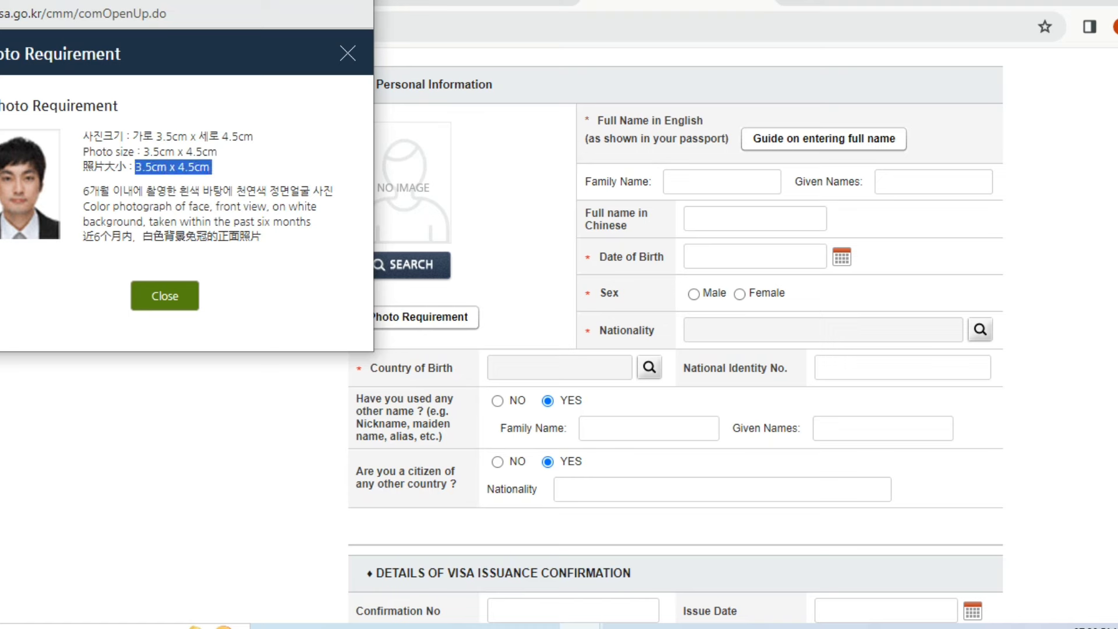
click(135, 167)
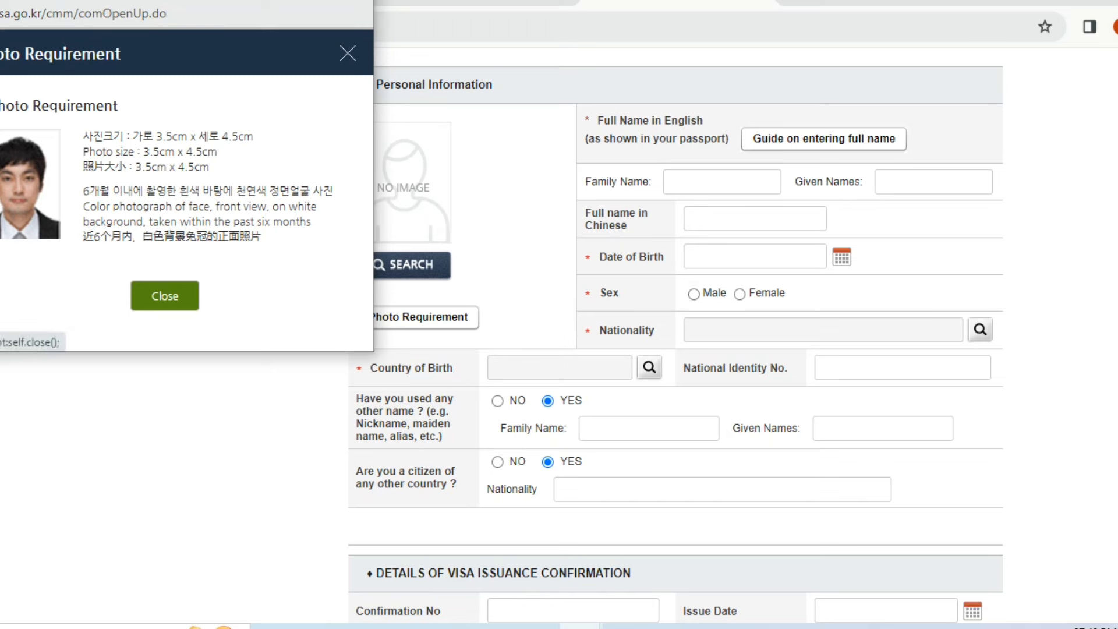
click(164, 296)
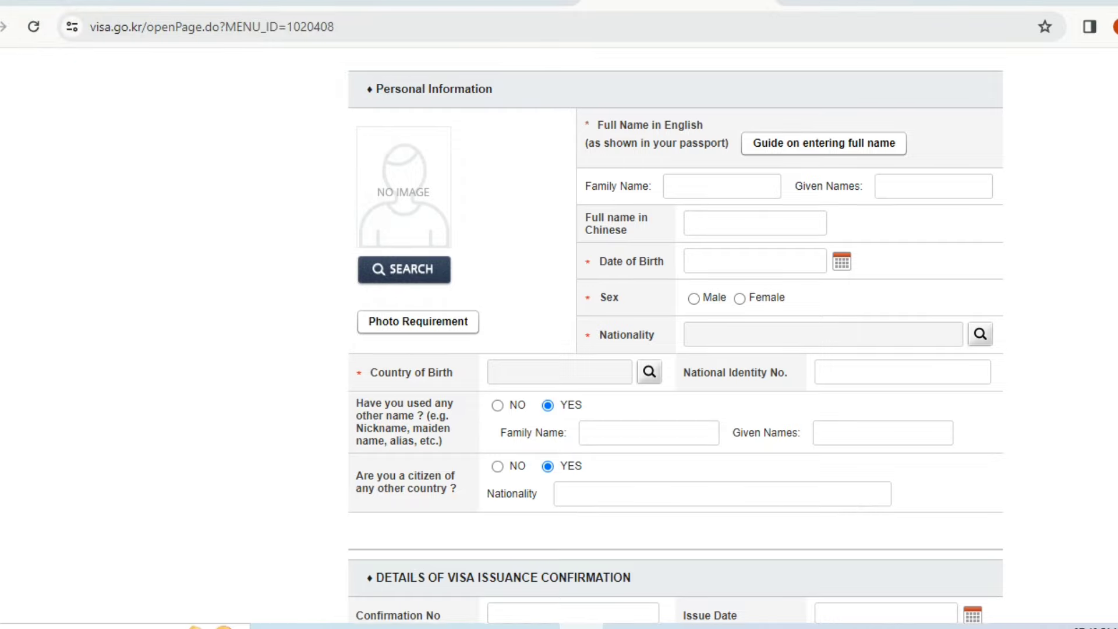
scroll(559, 338, up, 15)
scroll(558, 338, down, 20)
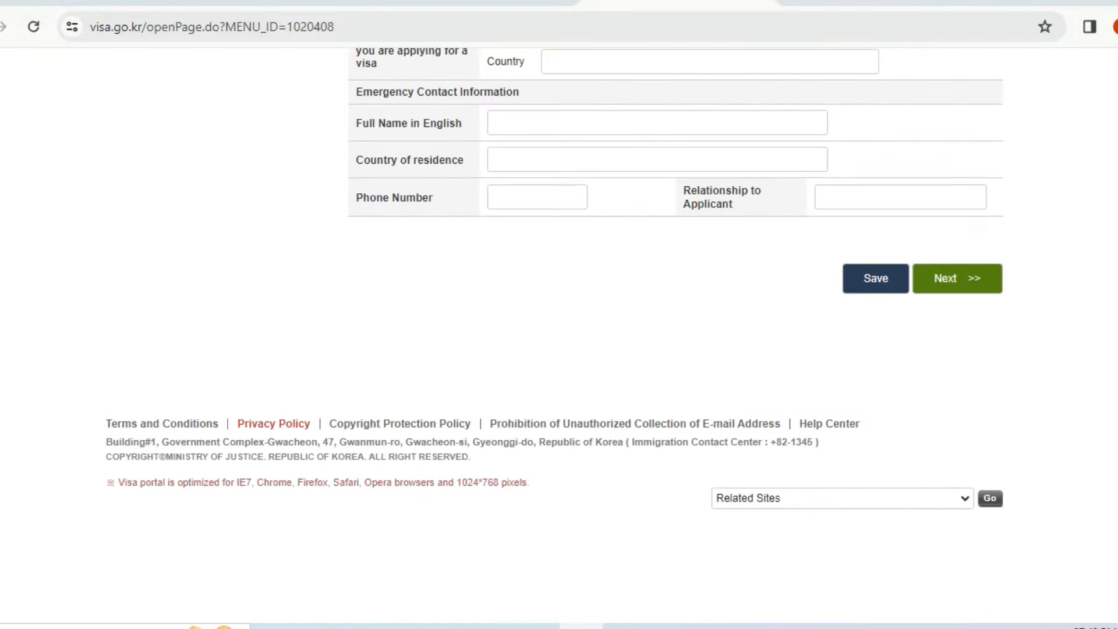
scroll(559, 337, up, 20)
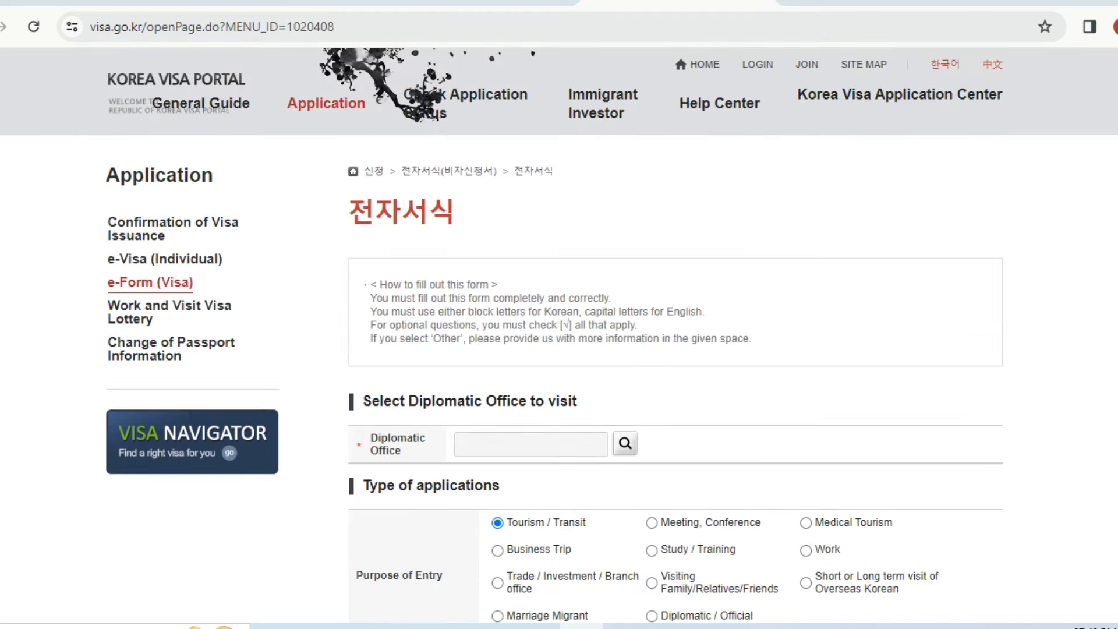